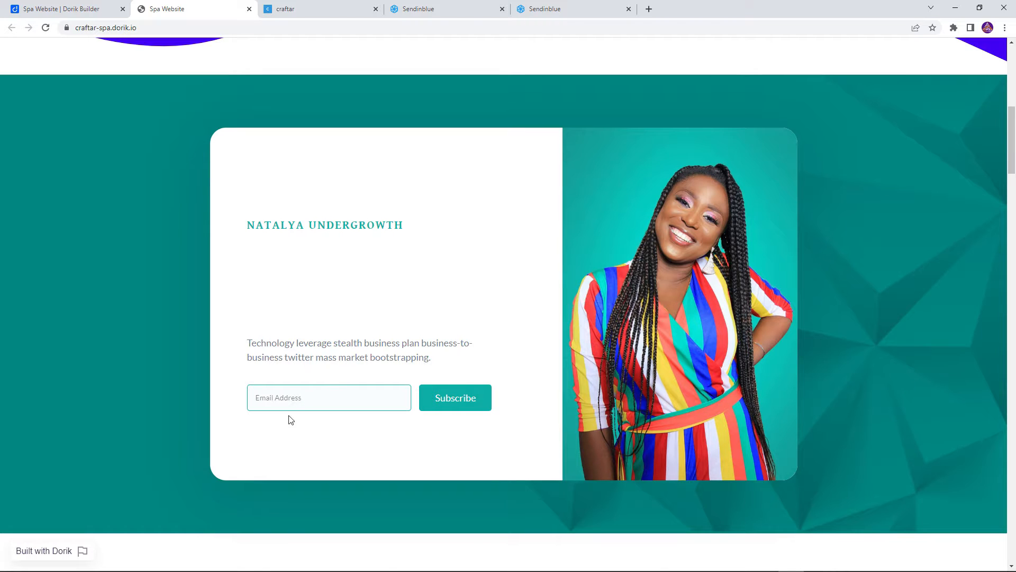
Look over the published page's email subscription form, the Sendinblue contacts list and the Craftar dashboard
left_click(296, 396)
left_click(305, 352)
left_click(460, 7)
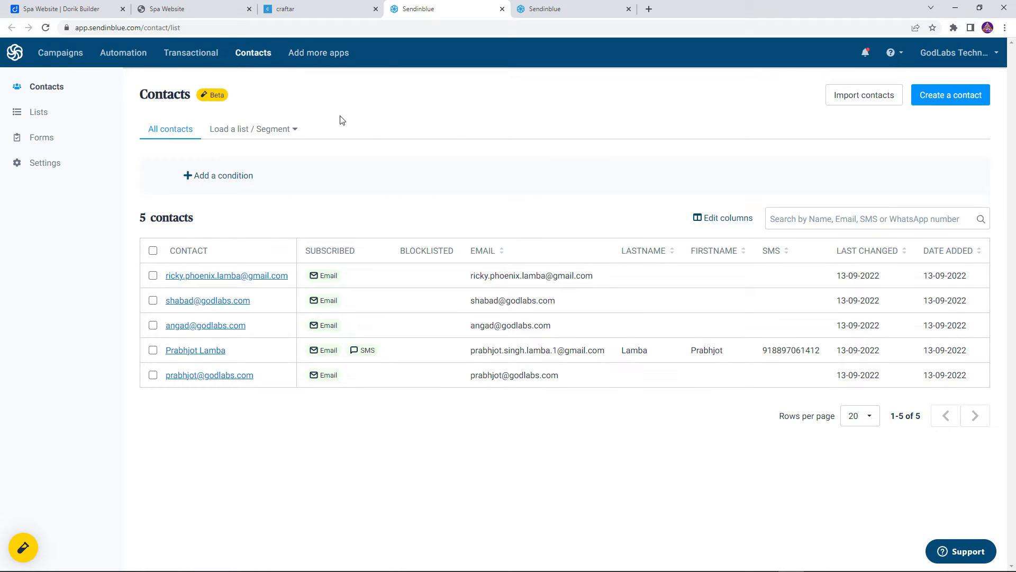
left_click(315, 6)
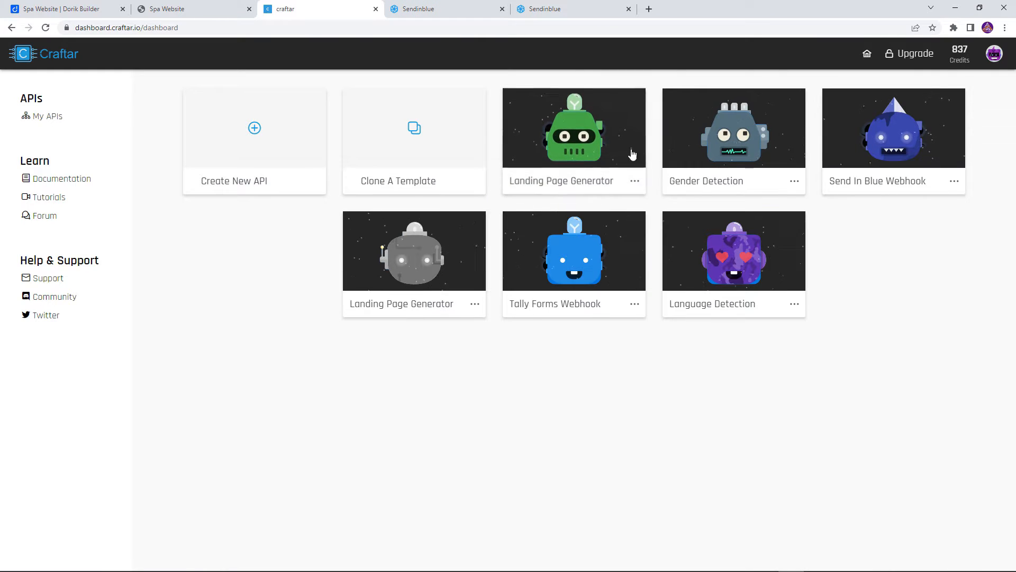
Switch to the Dorik builder and configure the page's subscription form to use a Webhook with Integromat as the service
left_click(80, 9)
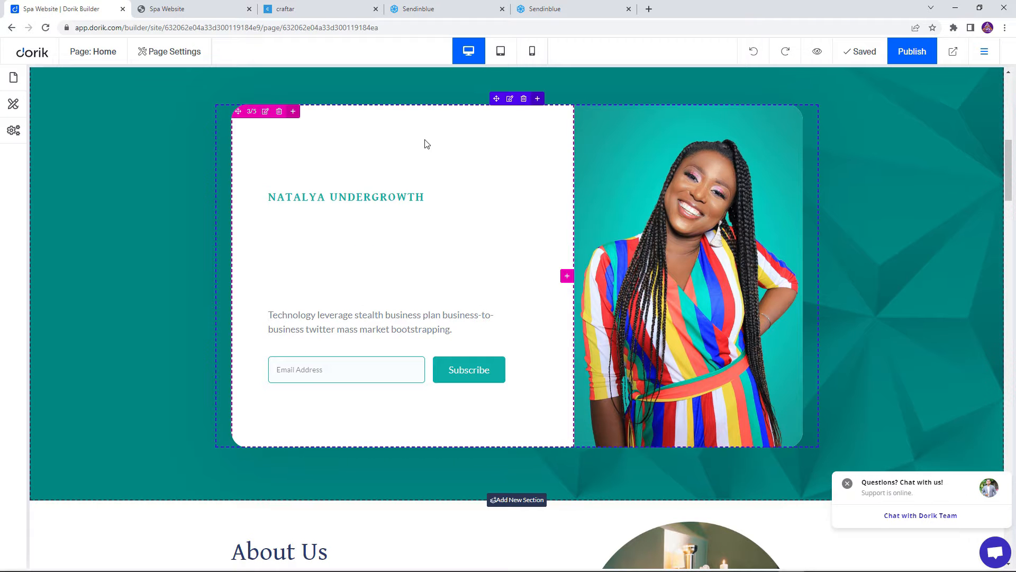
scroll(514, 186, "up", 1)
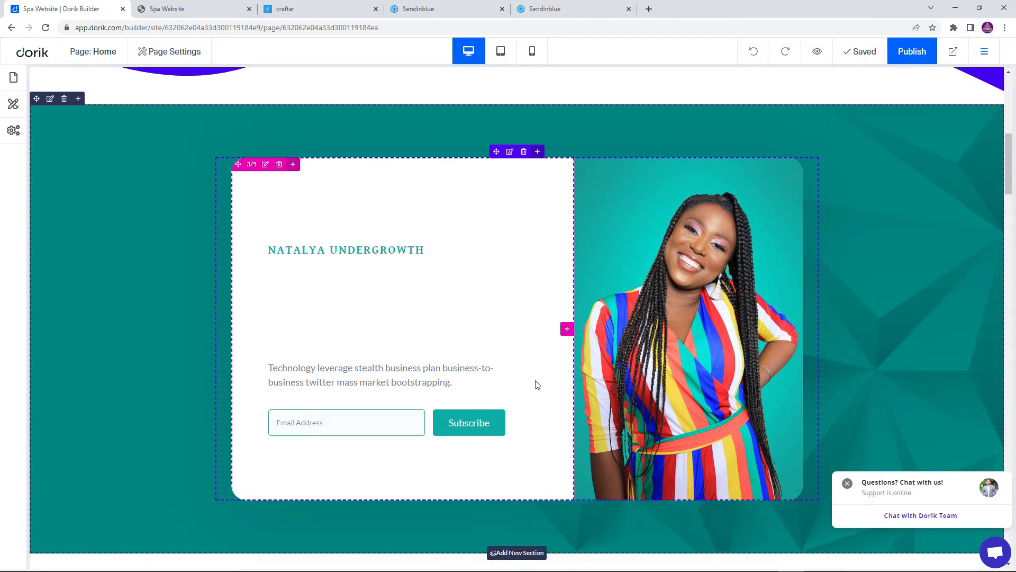
left_click(480, 423)
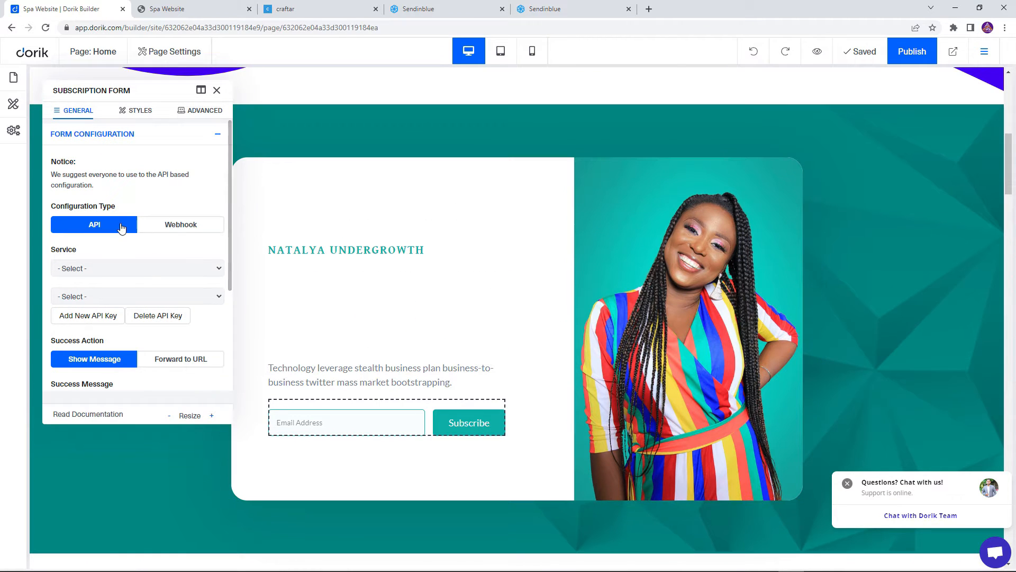
left_click_drag(151, 90, 491, 110)
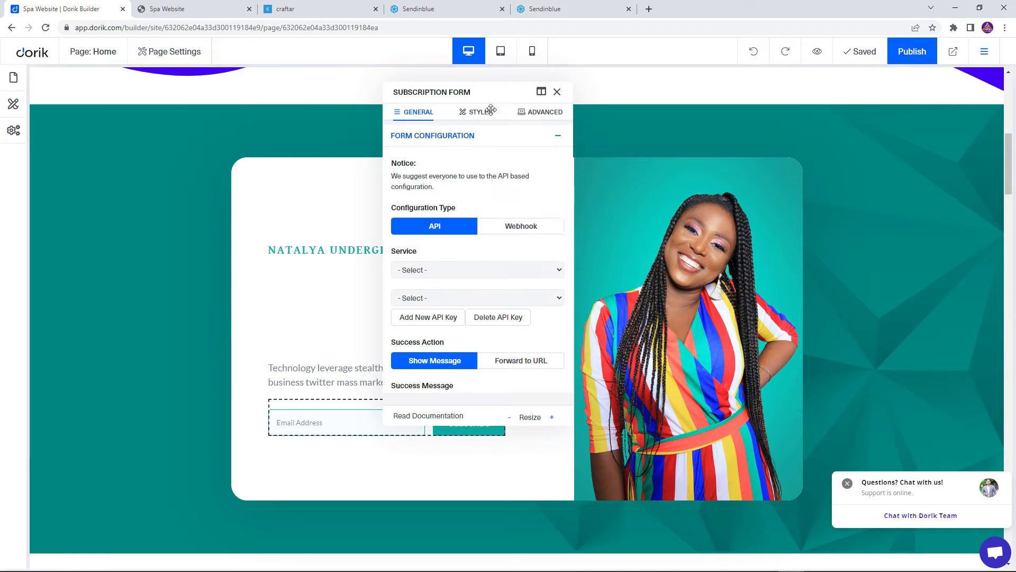
left_click(509, 226)
left_click(436, 271)
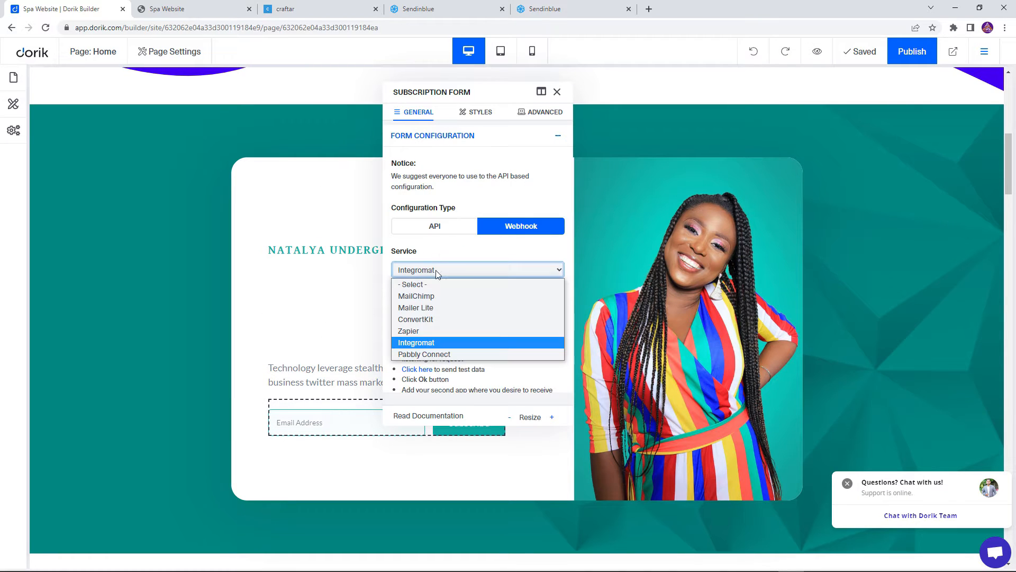
left_click(427, 346)
left_click(435, 312)
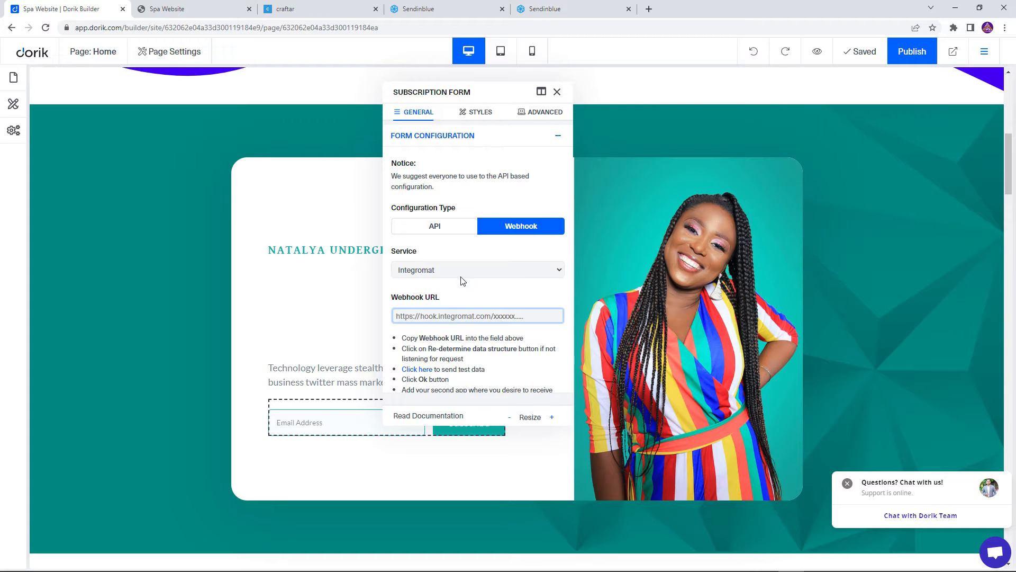
Switch to Craftar and create a new API named "Dorik to Send In Blue"
left_click(323, 8)
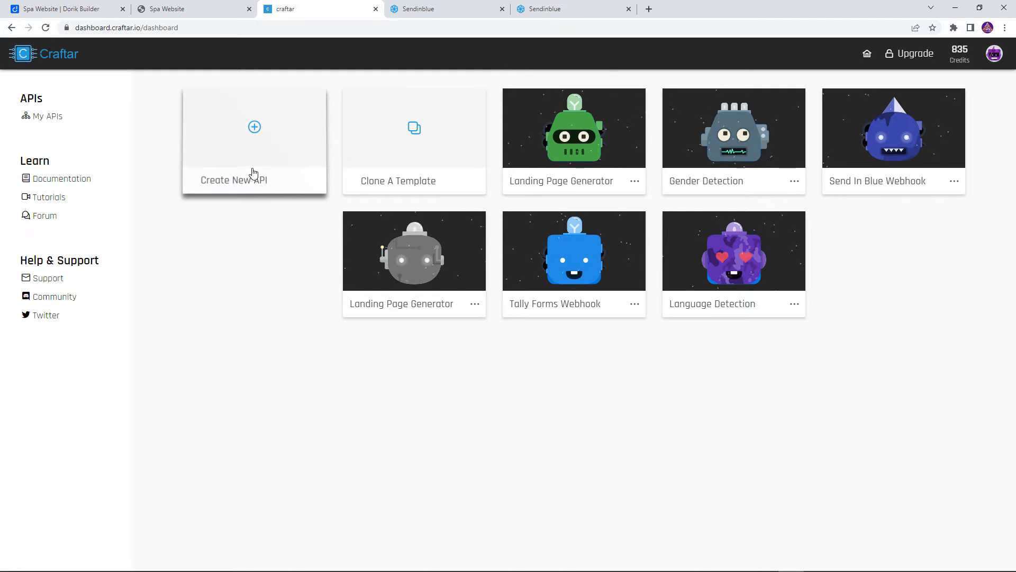
left_click(254, 174)
type("D")
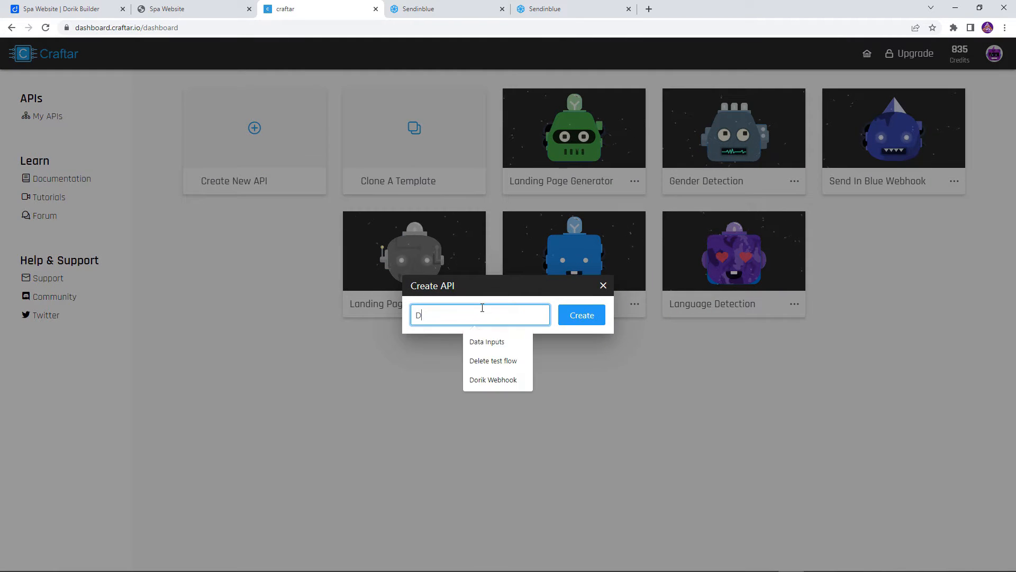
type("orik to Send In Blue")
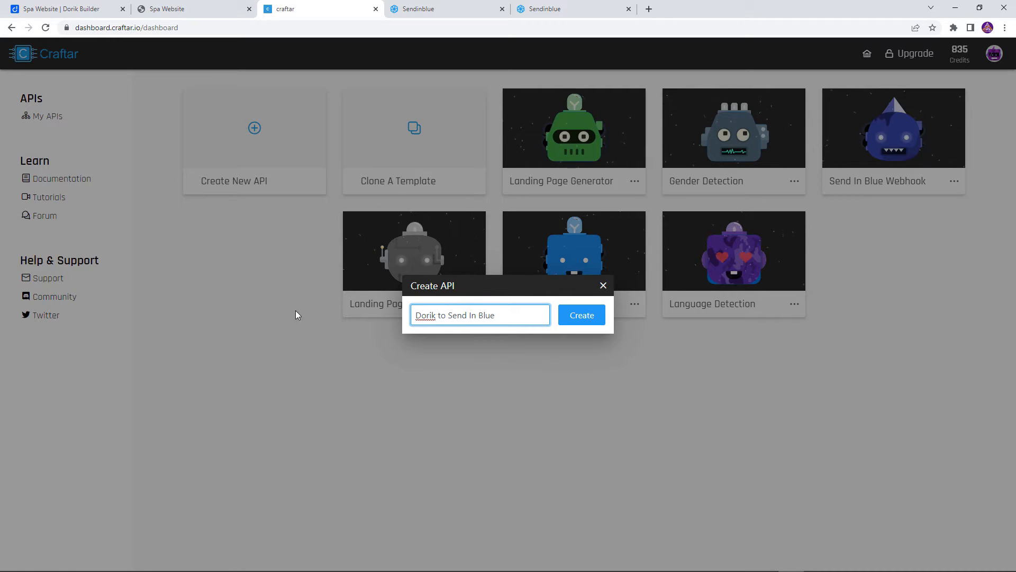
left_click(581, 315)
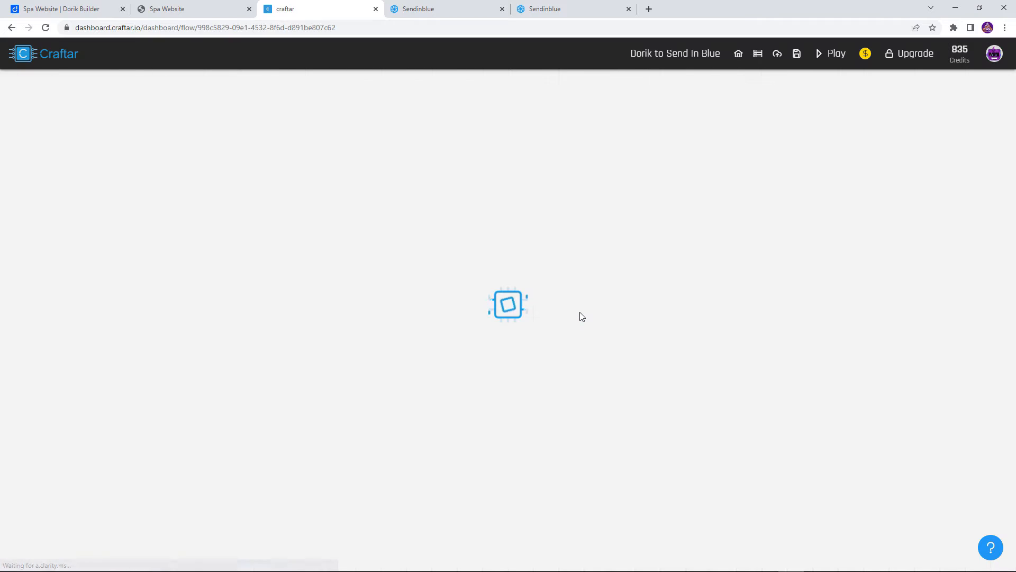
Add an API input named "email" with the Text data type
left_click_drag(936, 274, 593, 277)
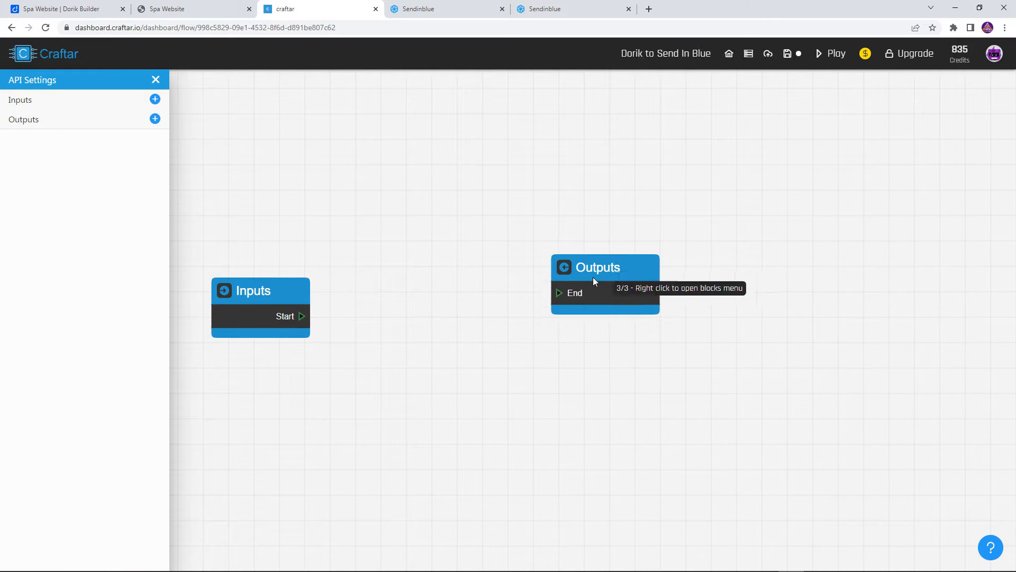
left_click_drag(262, 305, 257, 216)
left_click(155, 99)
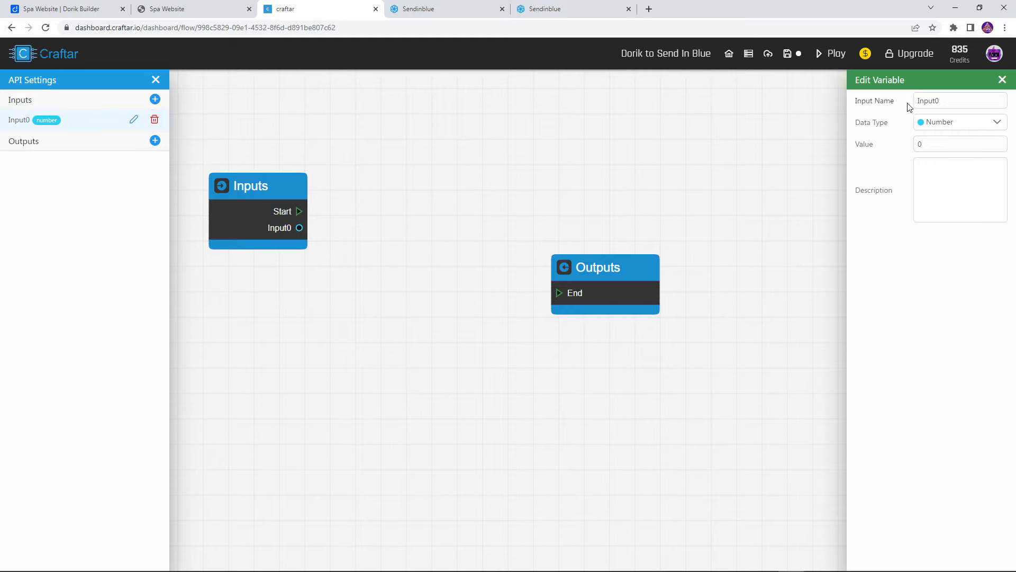
left_click(937, 100)
left_click_drag(937, 100, 896, 104)
type("email")
left_click(981, 128)
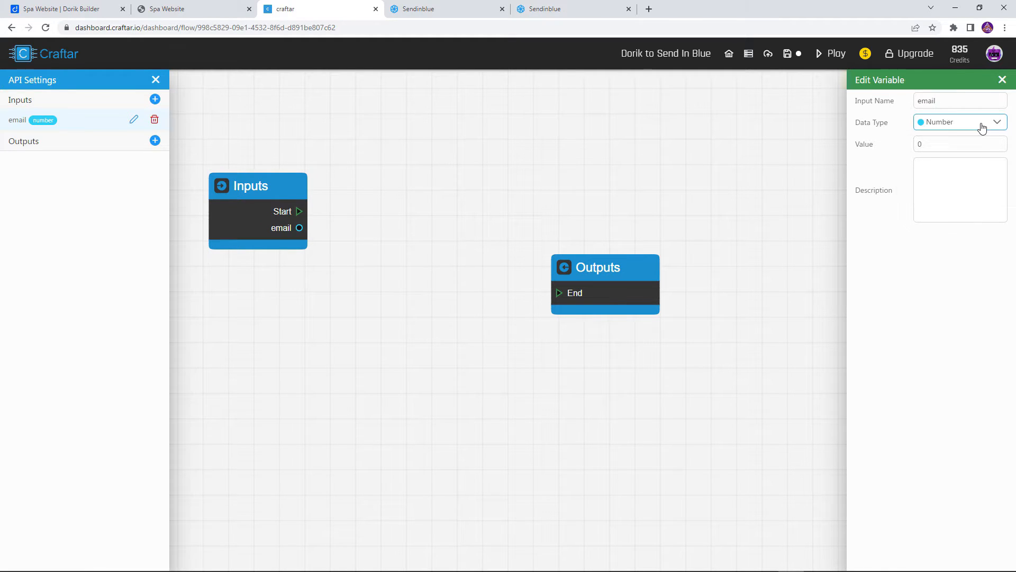
left_click(981, 128)
left_click(942, 183)
left_click(941, 161)
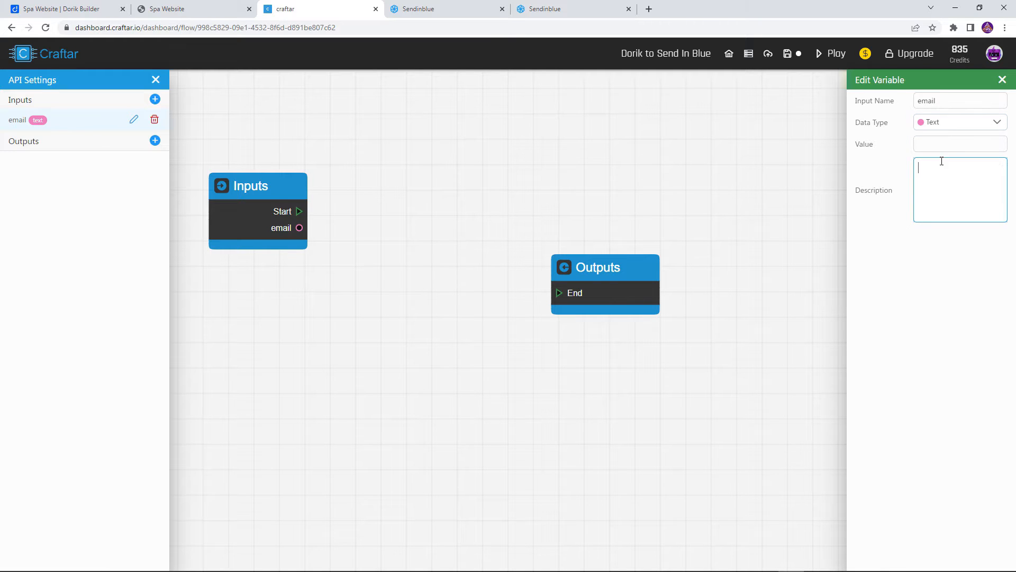
Add an API output named "email" with the Text data type
left_click(155, 140)
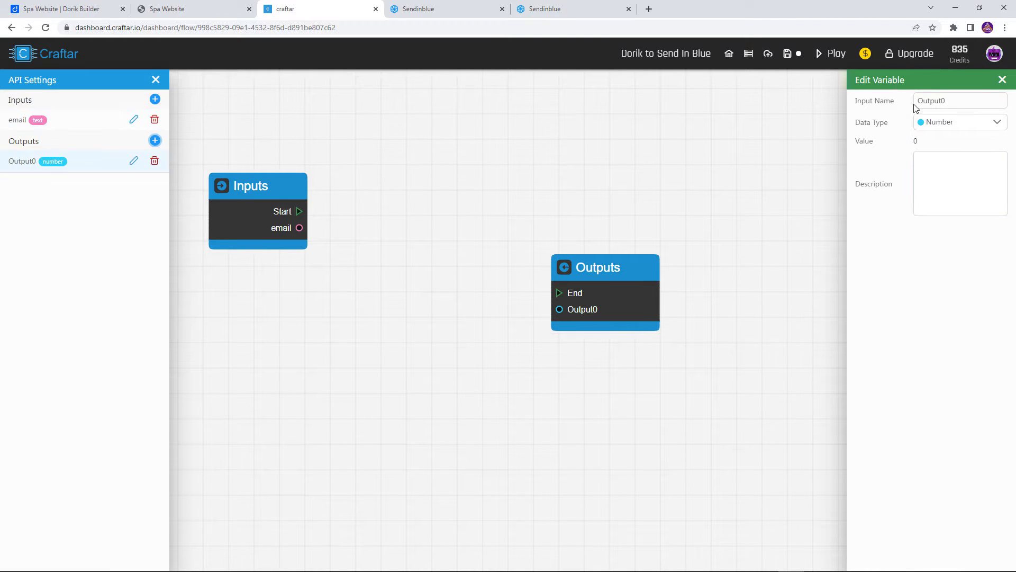
left_click_drag(953, 110, 912, 105)
type("email")
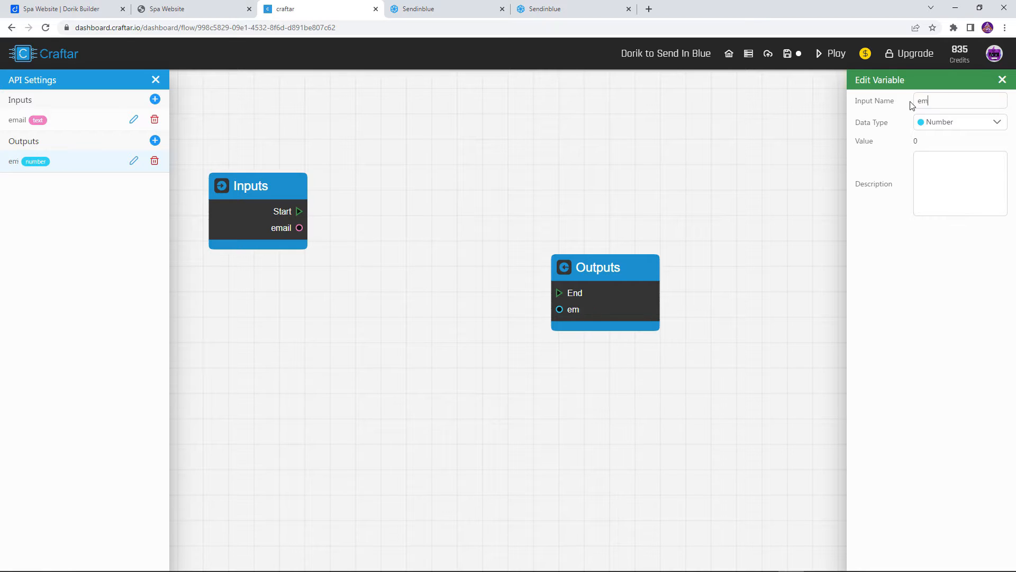
left_click(923, 123)
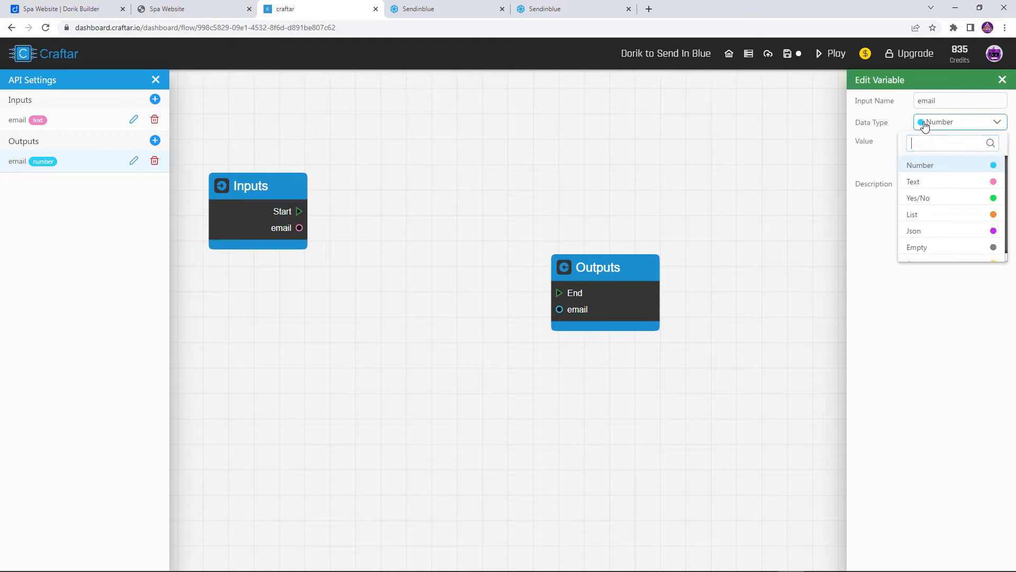
left_click(919, 182)
Place the Outputs block beside the Inputs block and connect Start to End and email to email
left_click_drag(586, 303, 420, 224)
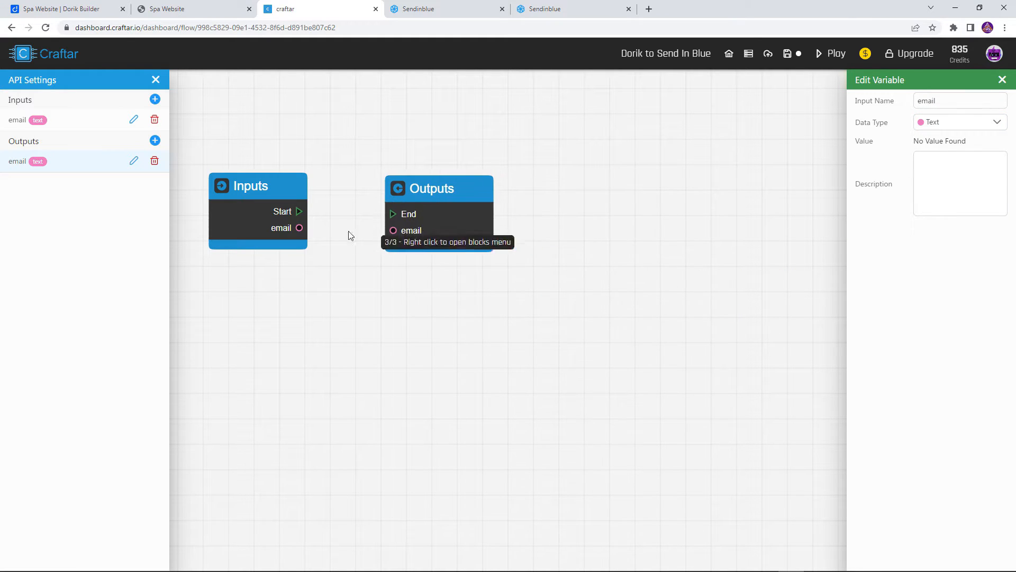
left_click_drag(299, 211, 392, 215)
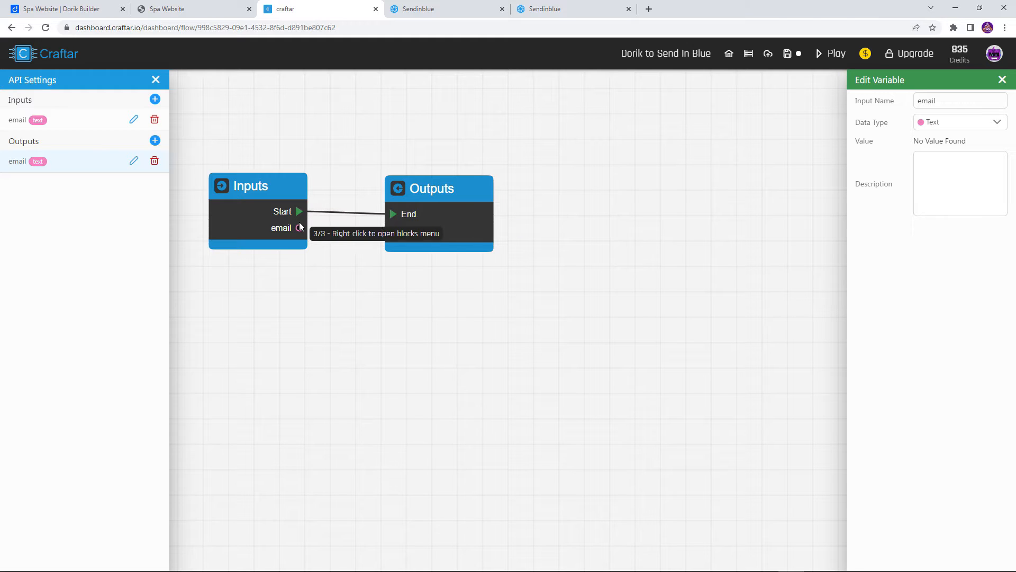
left_click_drag(300, 228, 395, 230)
left_click_drag(286, 138, 384, 188)
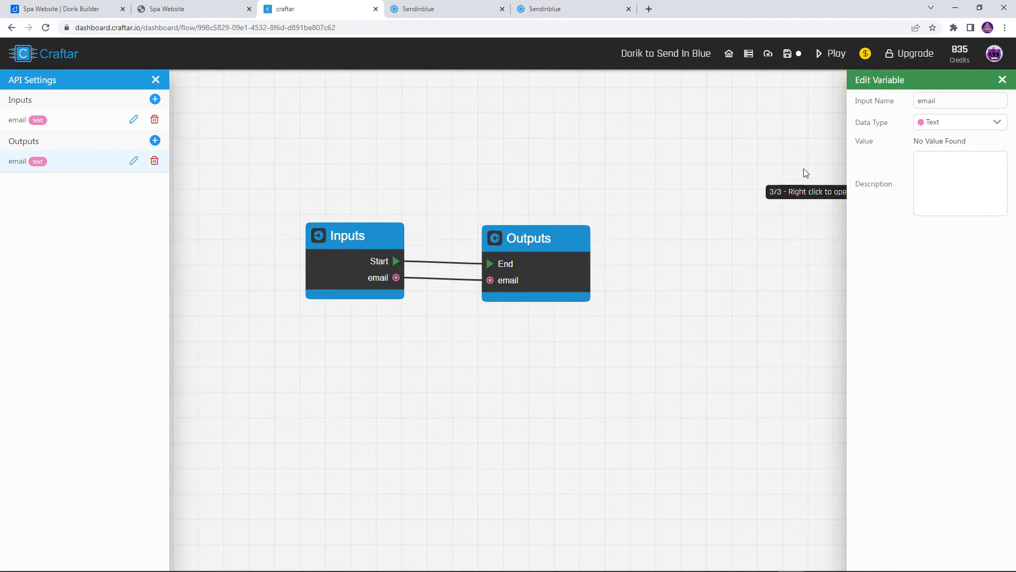
Save the Dorik to Send In Blue flow and publish it as a live API
left_click(1000, 81)
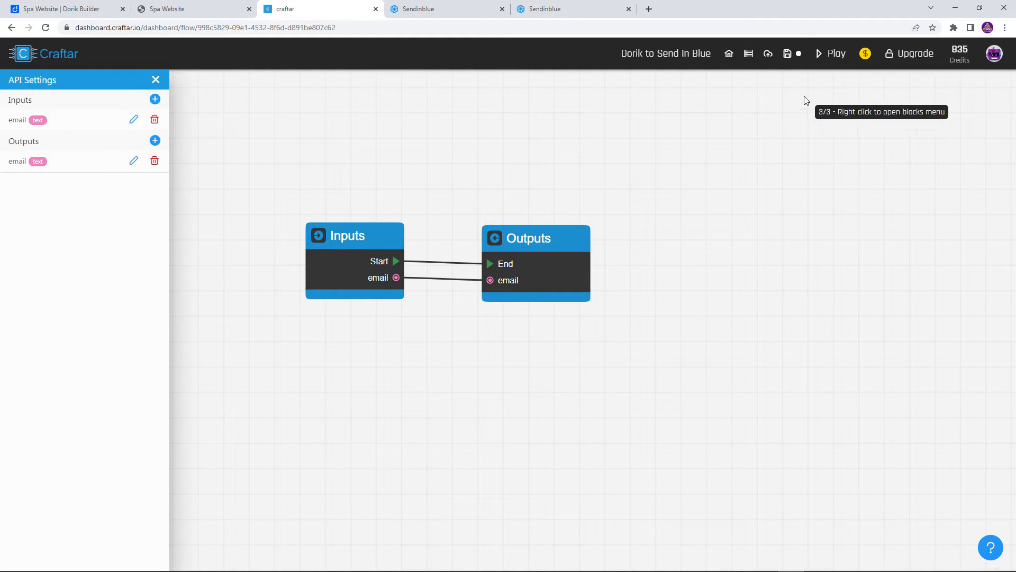
left_click(777, 58)
left_click(748, 56)
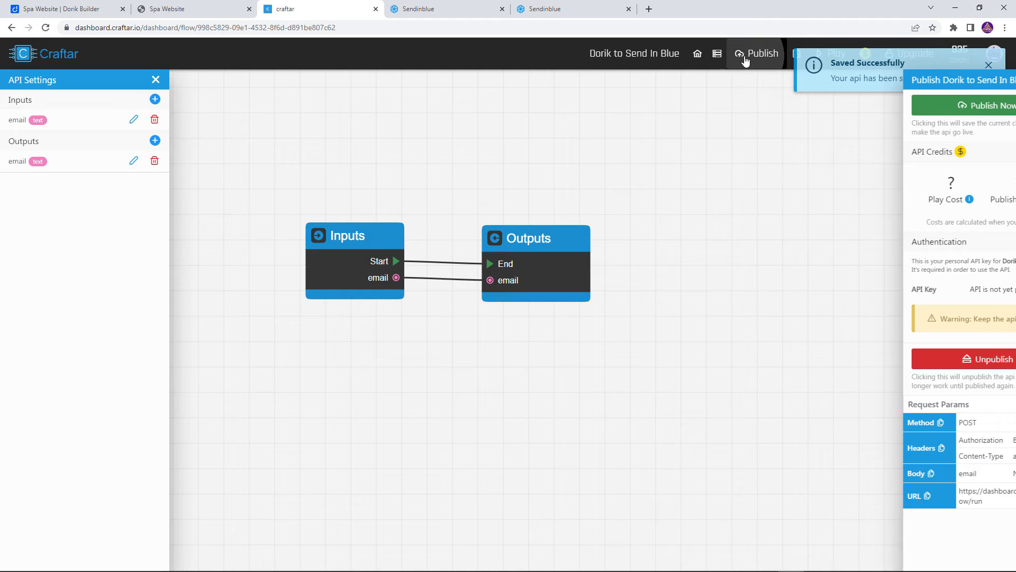
left_click(957, 110)
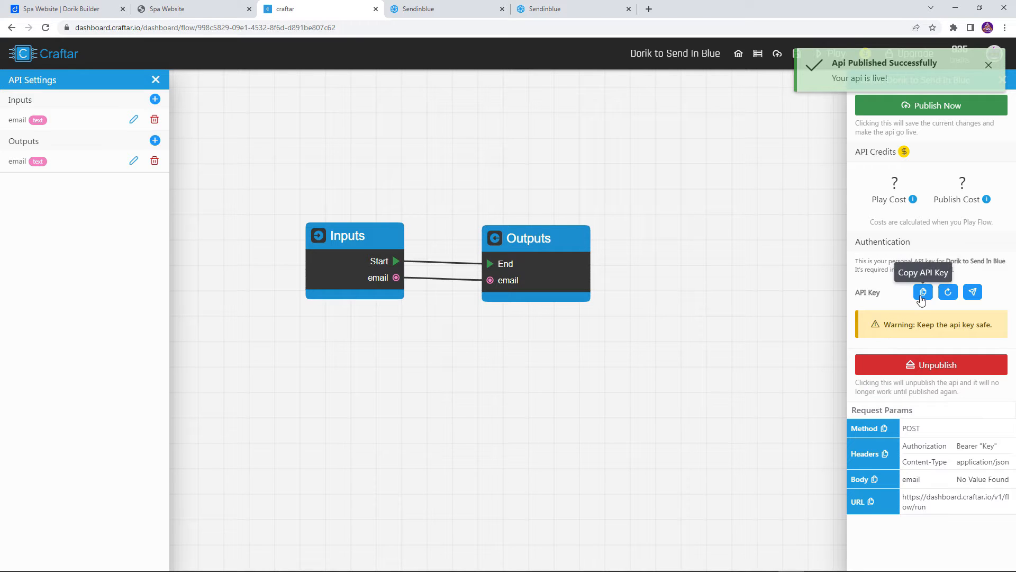
left_click(923, 292)
left_click(69, 8)
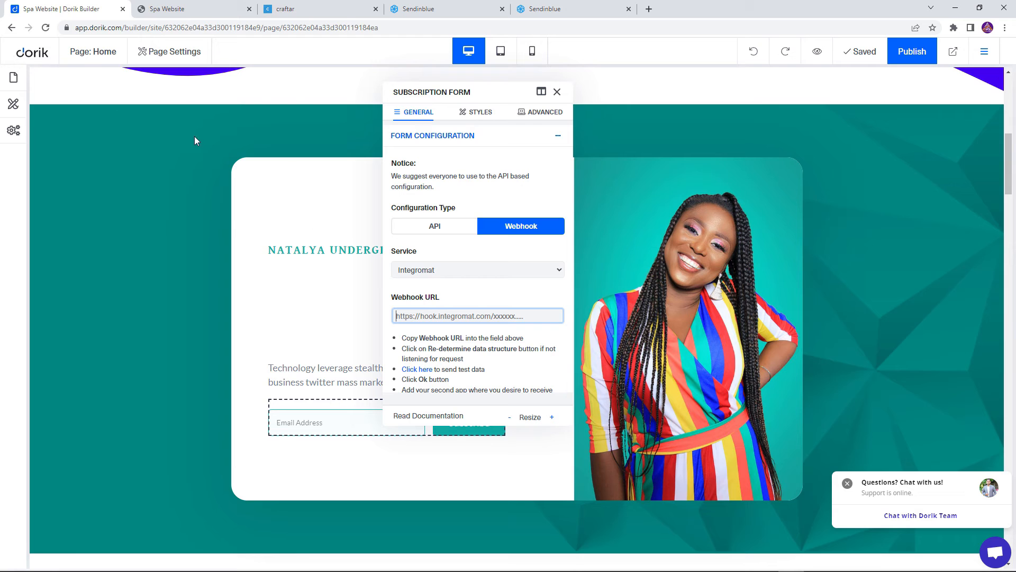
type("htt")
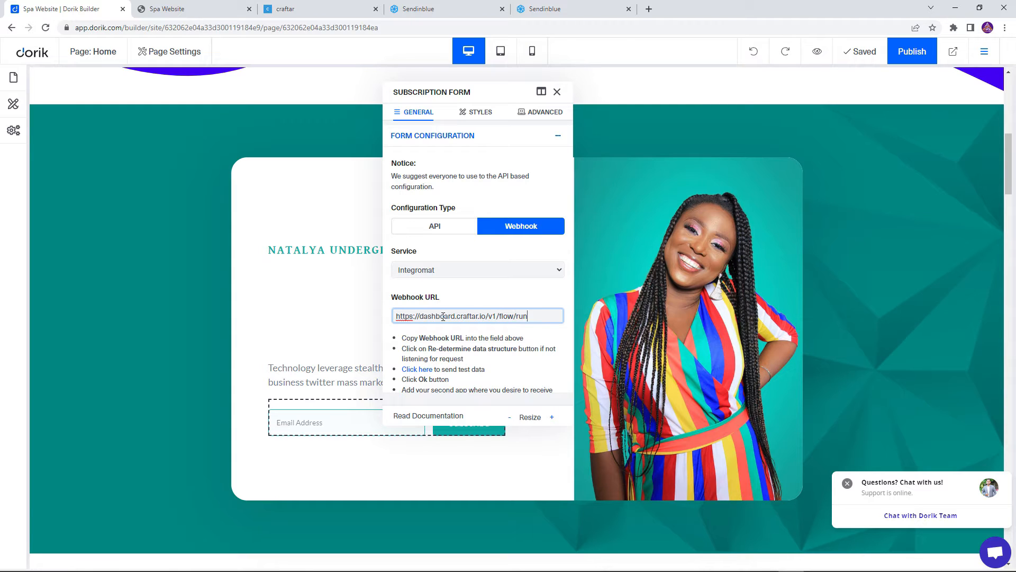
type("token=")
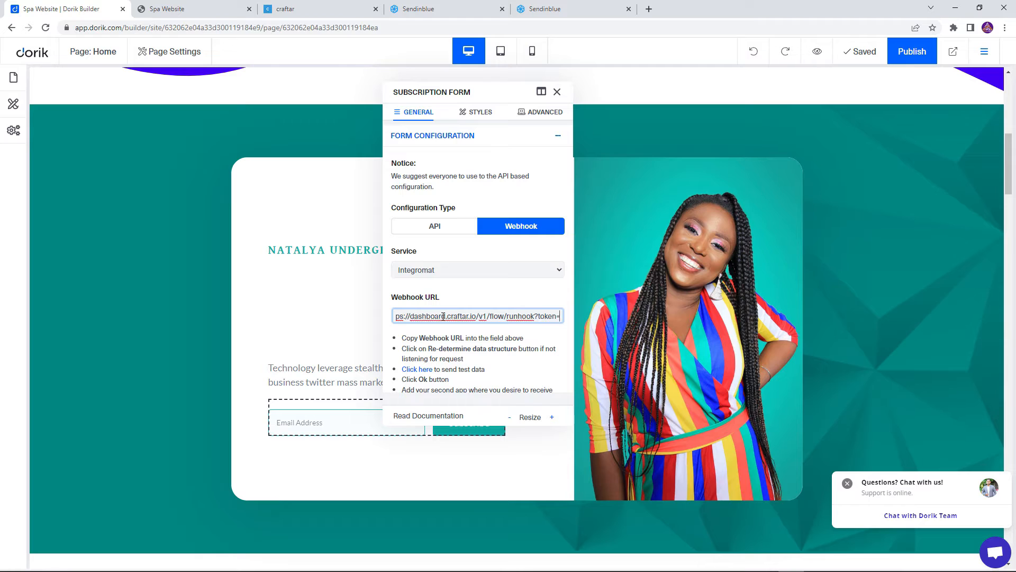
key("ctrl+v")
left_click(476, 343)
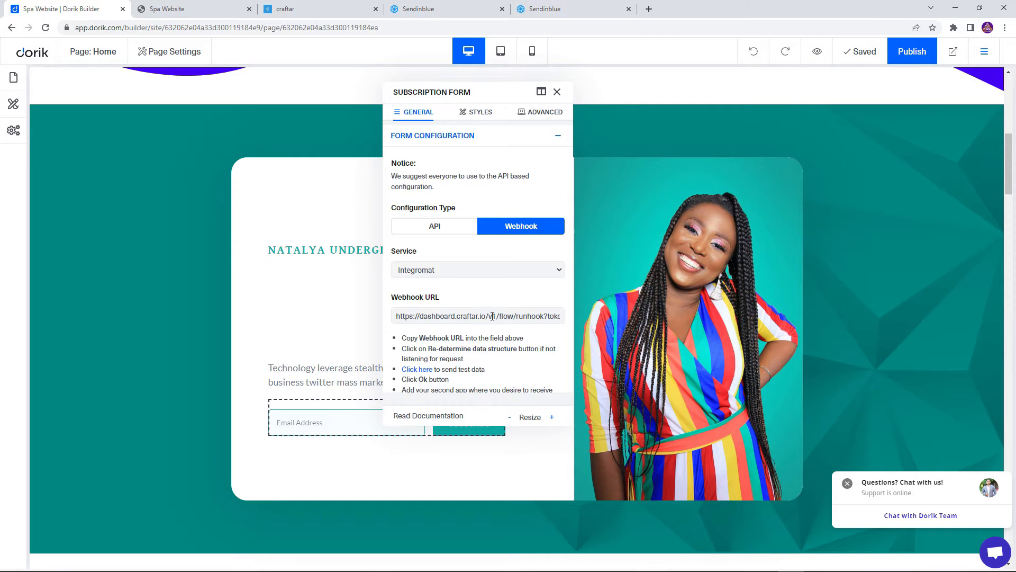
left_click(413, 370)
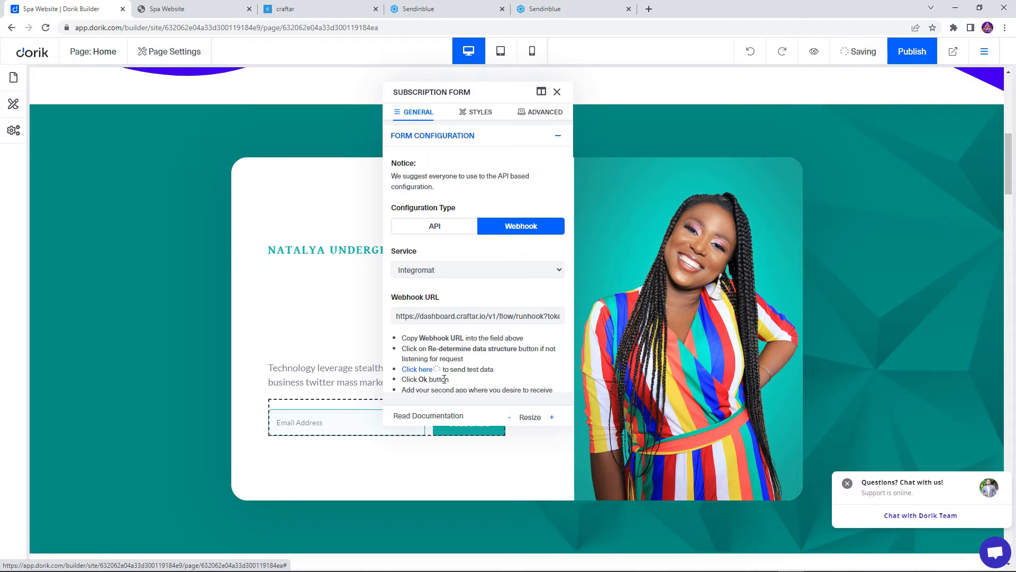
Switch to Craftar and examine the Inputs and Outputs data of the API's recorded transaction
left_click(300, 7)
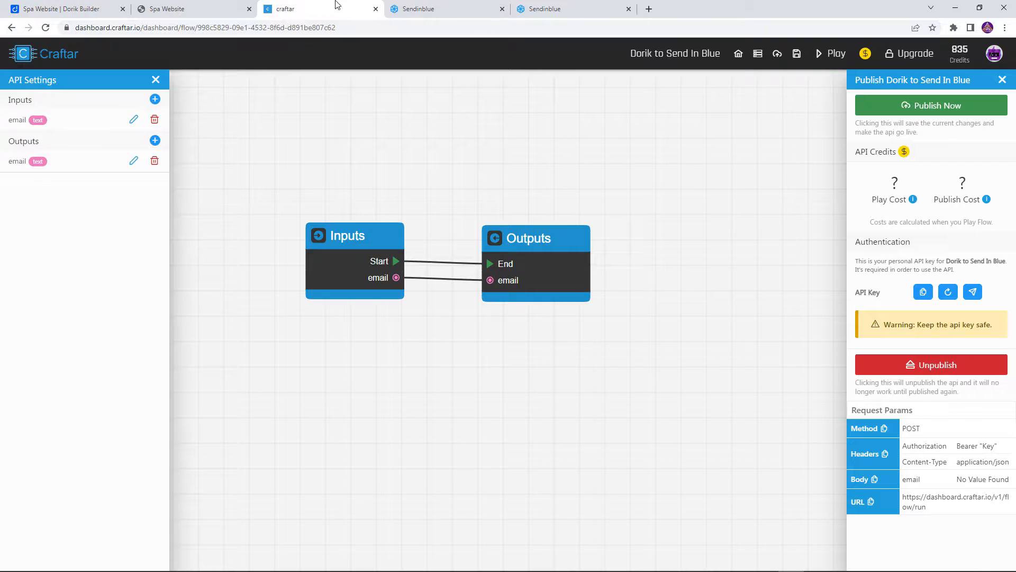
left_click(753, 58)
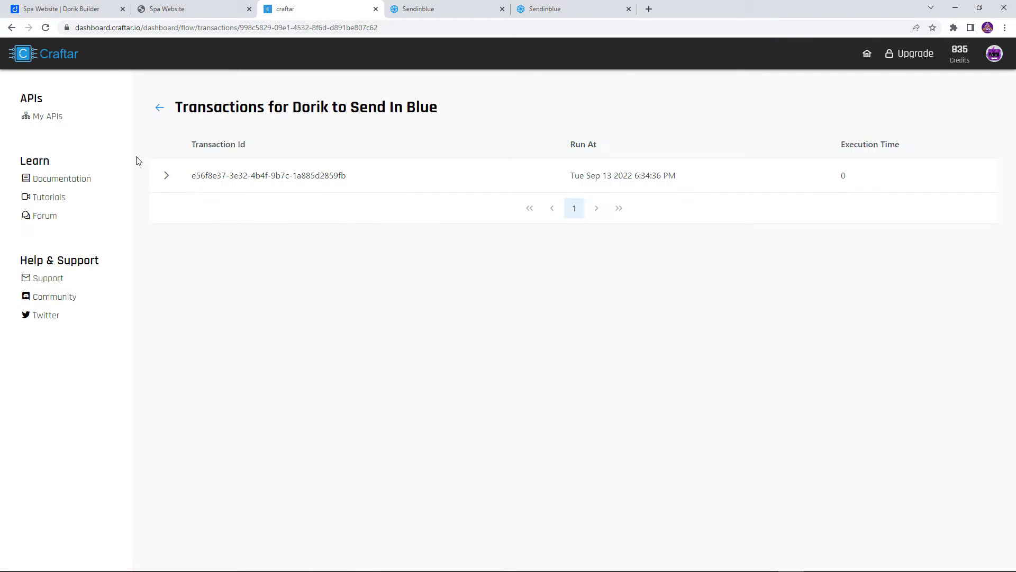
left_click(165, 177)
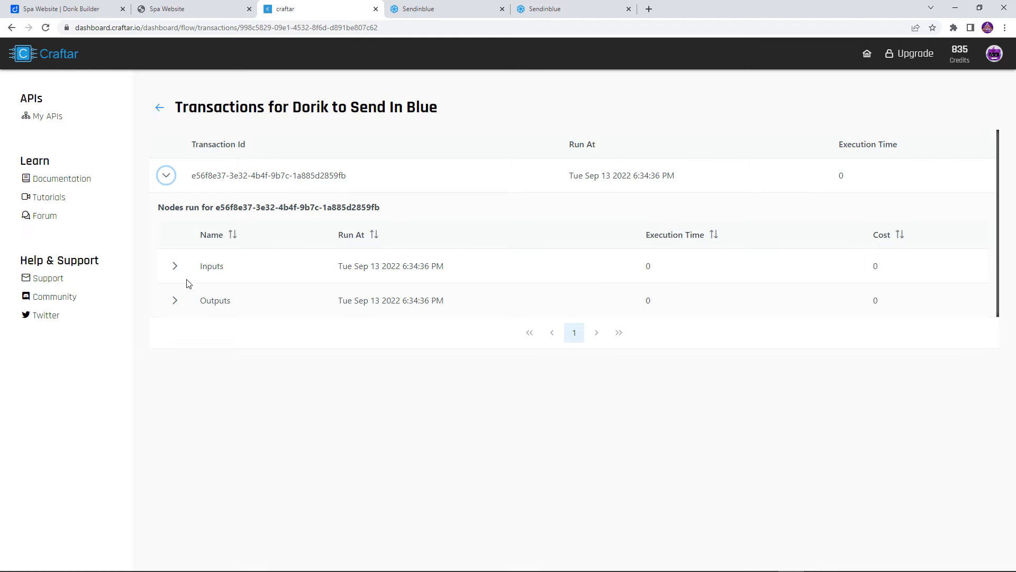
left_click(174, 266)
left_click(174, 411)
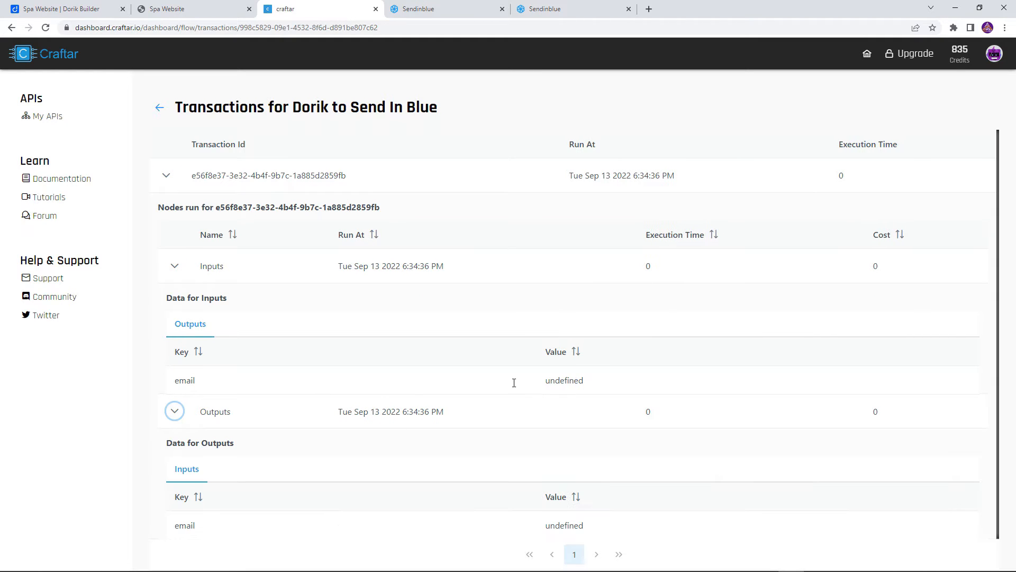
Examine the email value recorded for the transaction's Inputs and collapse the transaction's details
left_click(174, 411)
left_click_drag(551, 380, 599, 382)
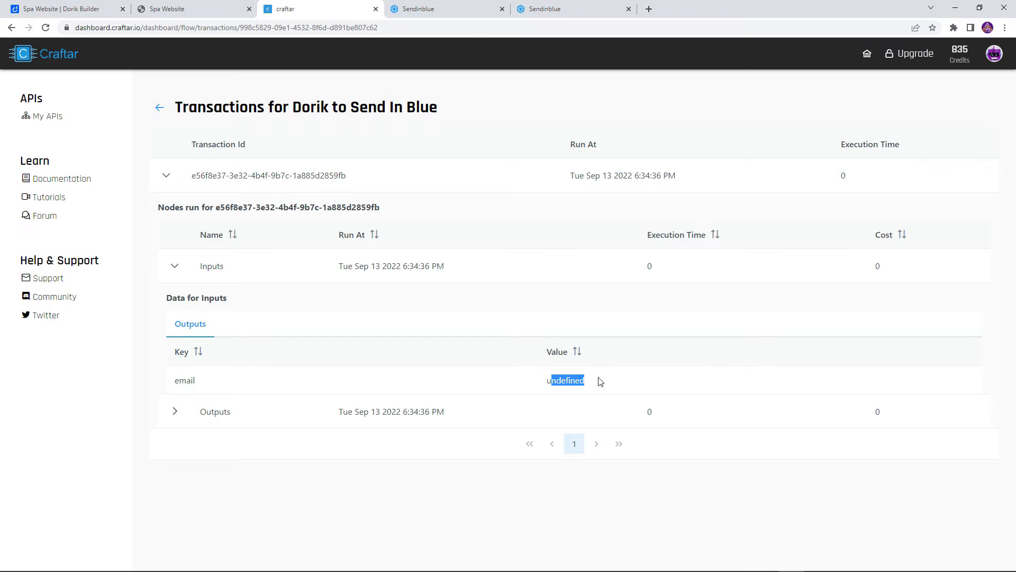
left_click(175, 266)
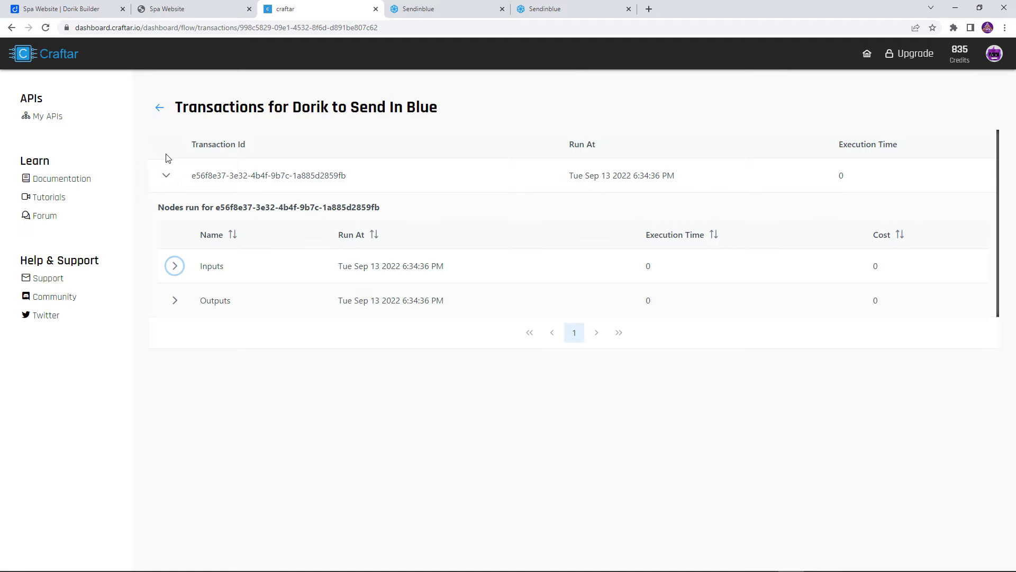
left_click(166, 176)
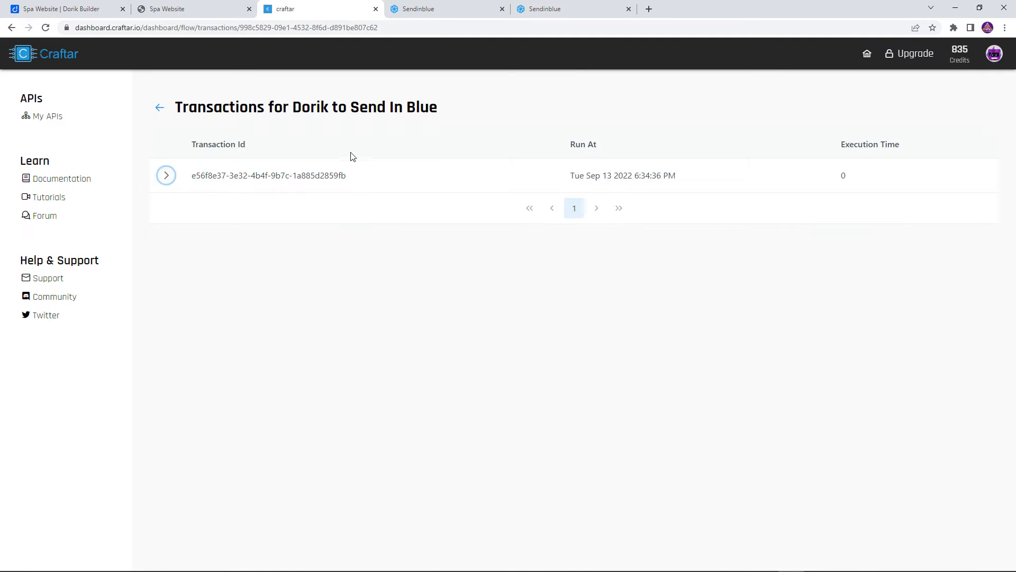
Switch to Dorik, close the subscription form's settings, then save and publish the site
left_click(51, 7)
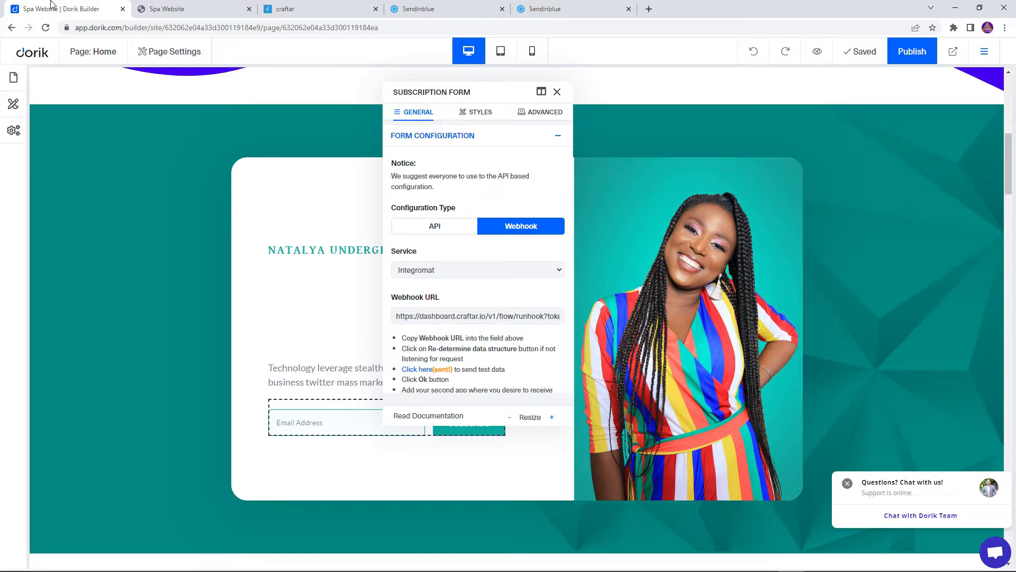
left_click(558, 93)
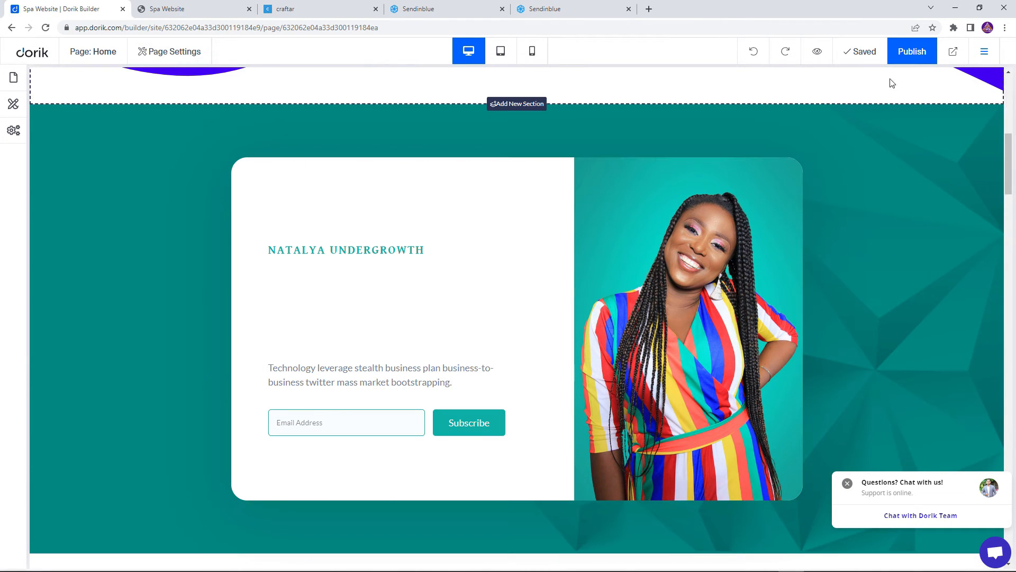
left_click(855, 60)
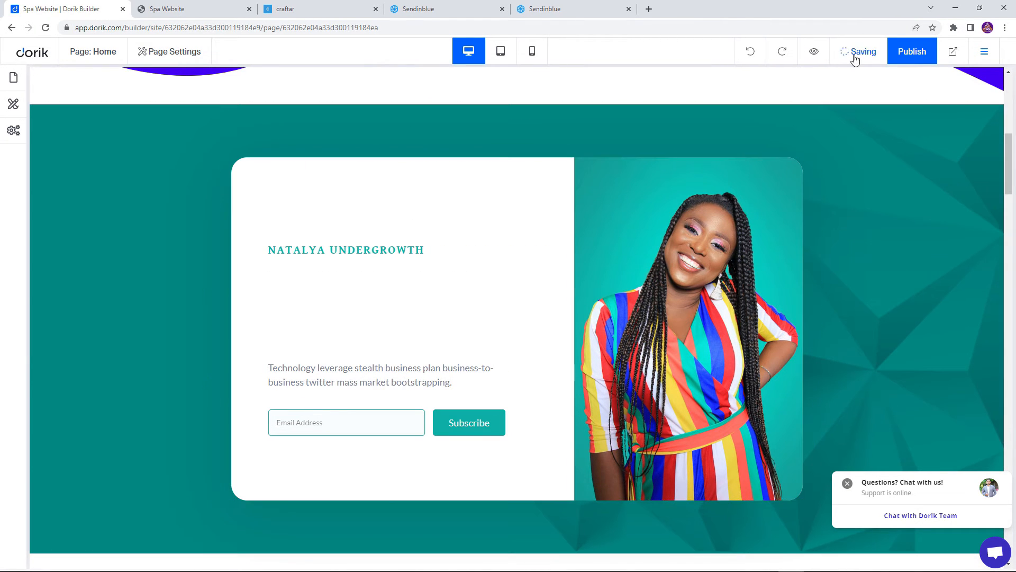
left_click(917, 51)
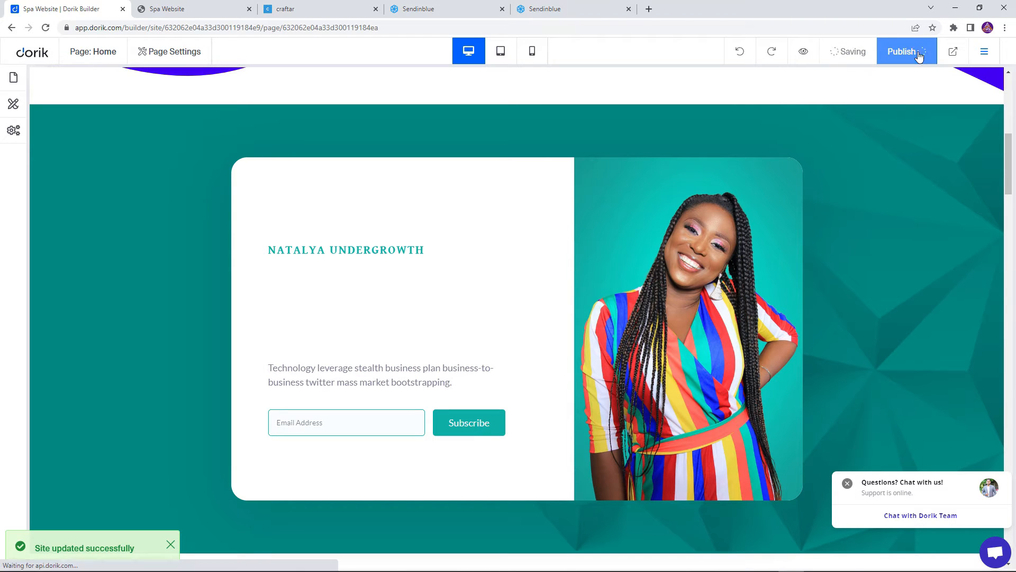
Switch to the published Spa Website and submit a test email address through its subscription form
left_click(164, 4)
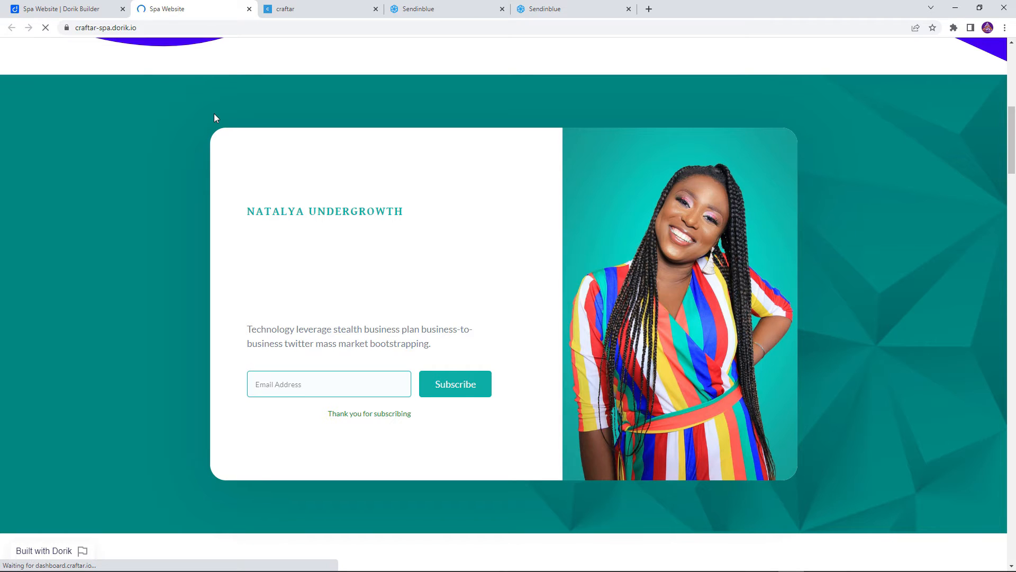
left_click(320, 397)
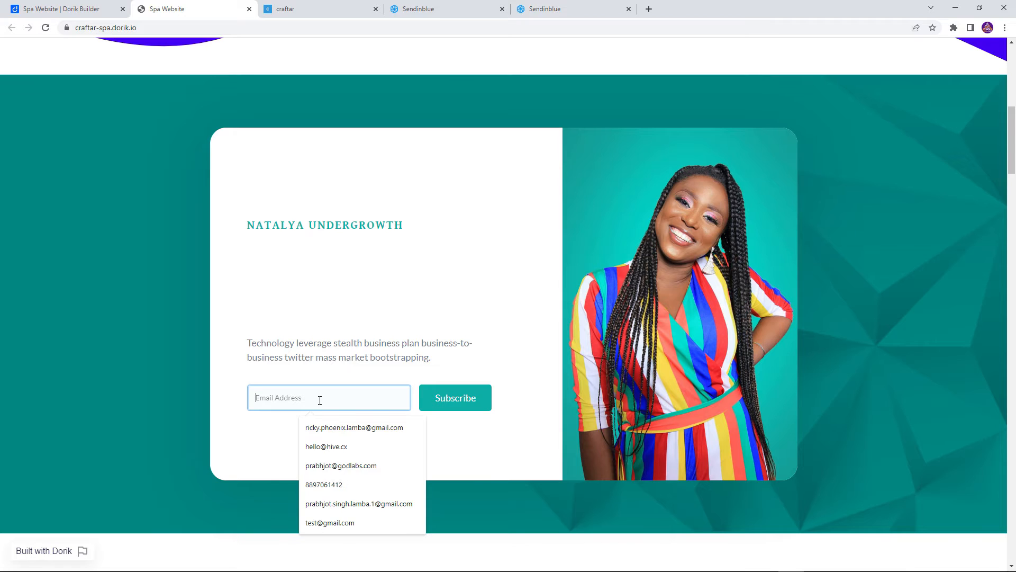
type("test@gmail")
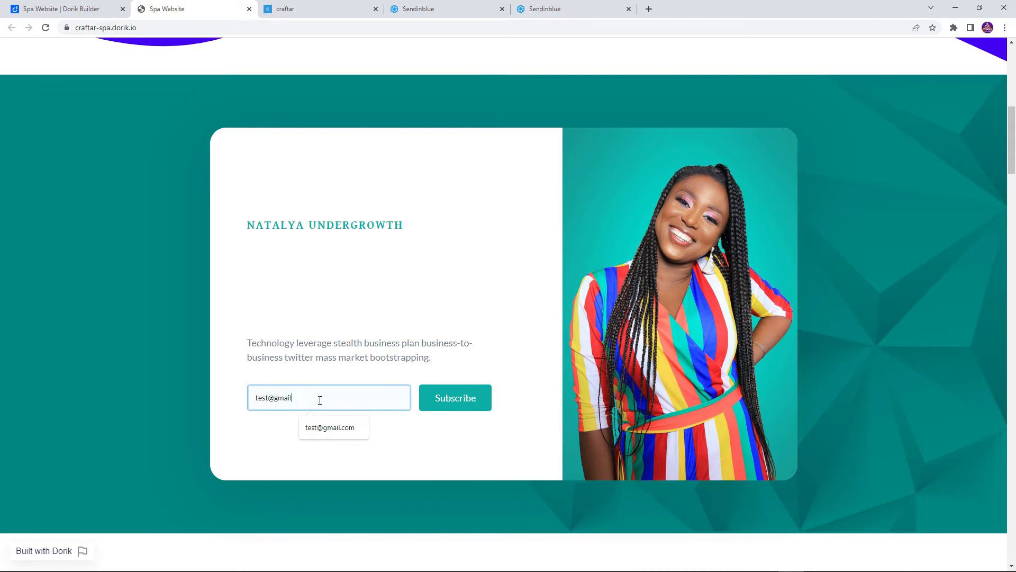
type(".com")
left_click(475, 406)
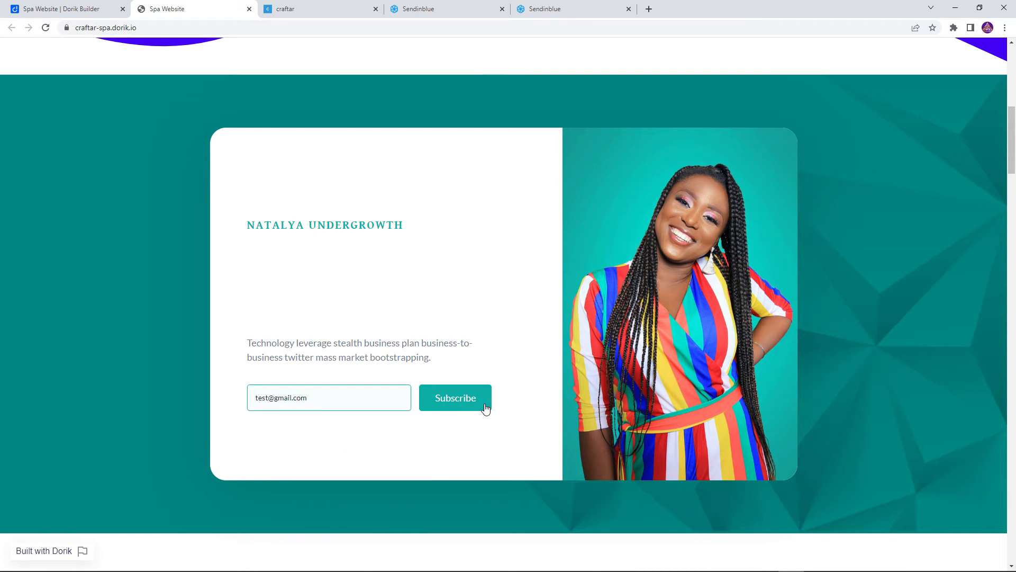
left_click_drag(336, 417, 436, 417)
left_click(429, 417)
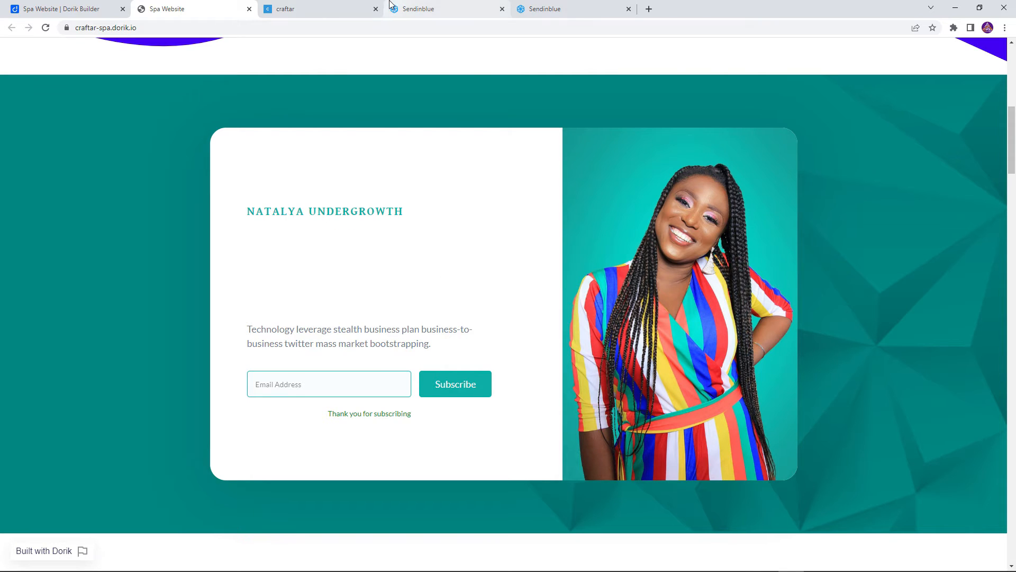
Switch to Craftar, reload the transactions, and examine the Inputs and Outputs data of the newest one
left_click(339, 5)
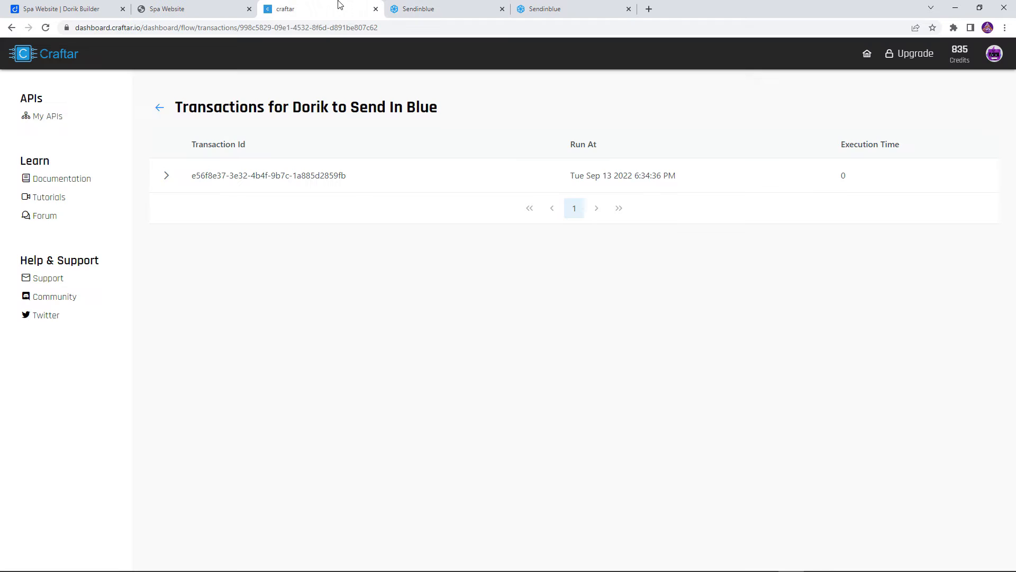
left_click(45, 28)
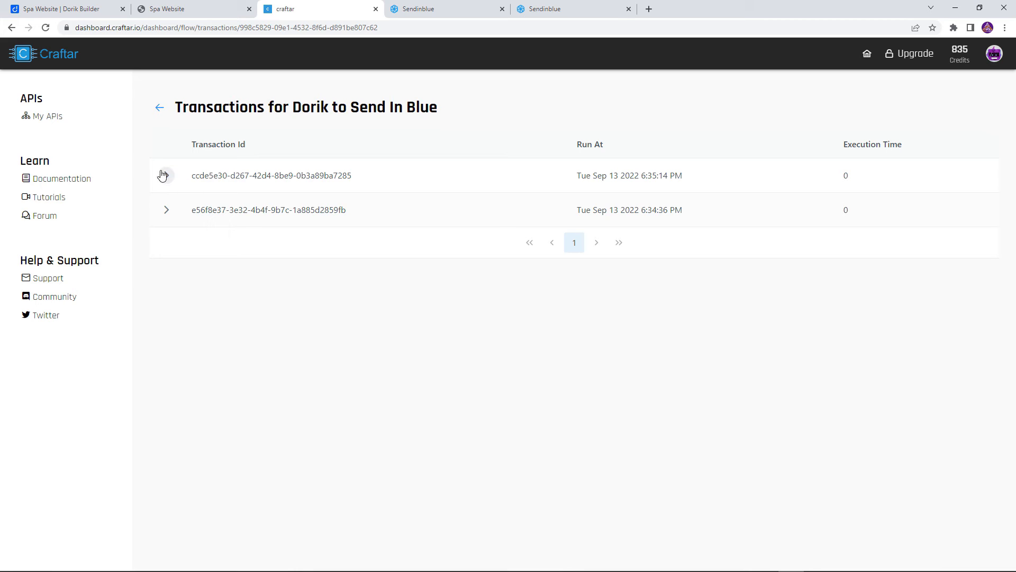
left_click(165, 176)
left_click(175, 266)
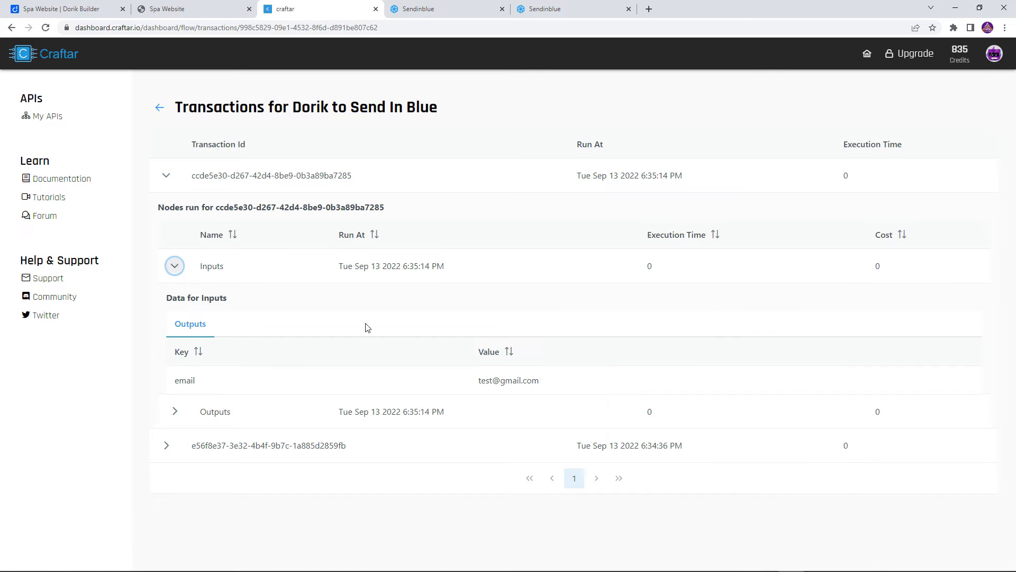
left_click_drag(479, 381, 537, 378)
left_click(537, 378)
left_click(174, 412)
scroll(529, 424, "down", 1)
scroll(314, 184, "up", 1)
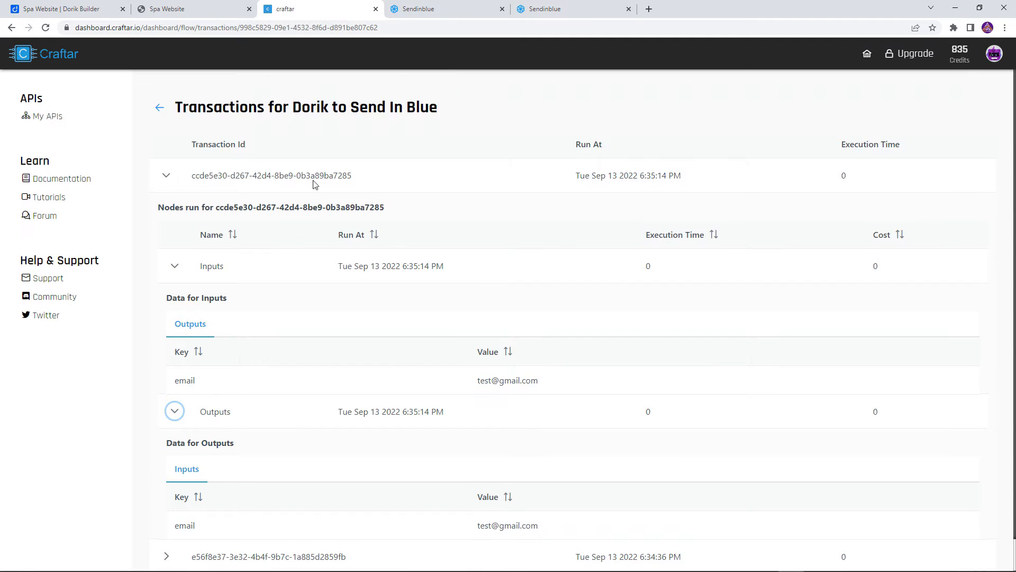
Return to the flow, remove both connections between Inputs and Outputs, and move the Outputs block farther from Inputs
left_click(158, 108)
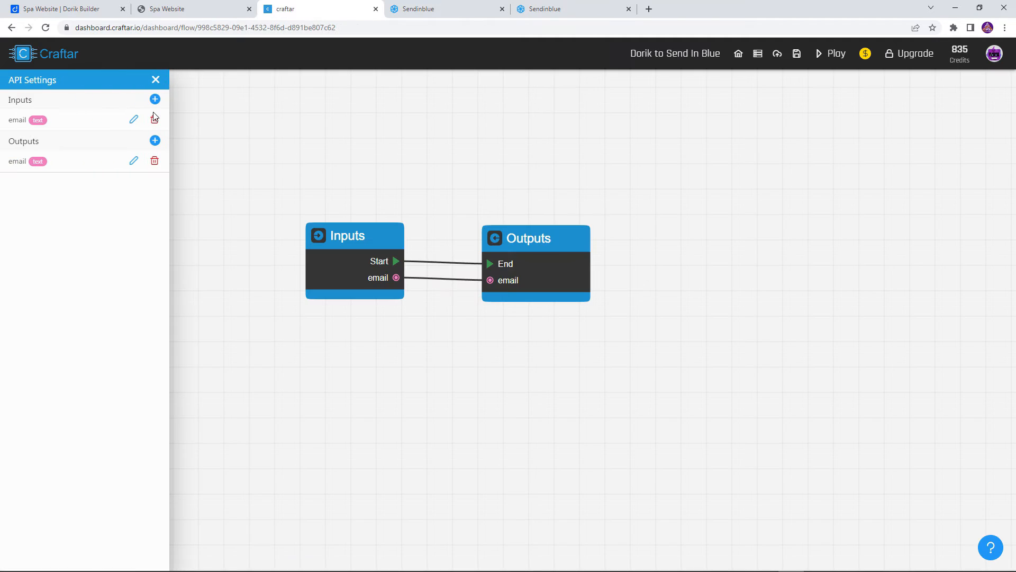
left_click_drag(517, 258, 654, 248)
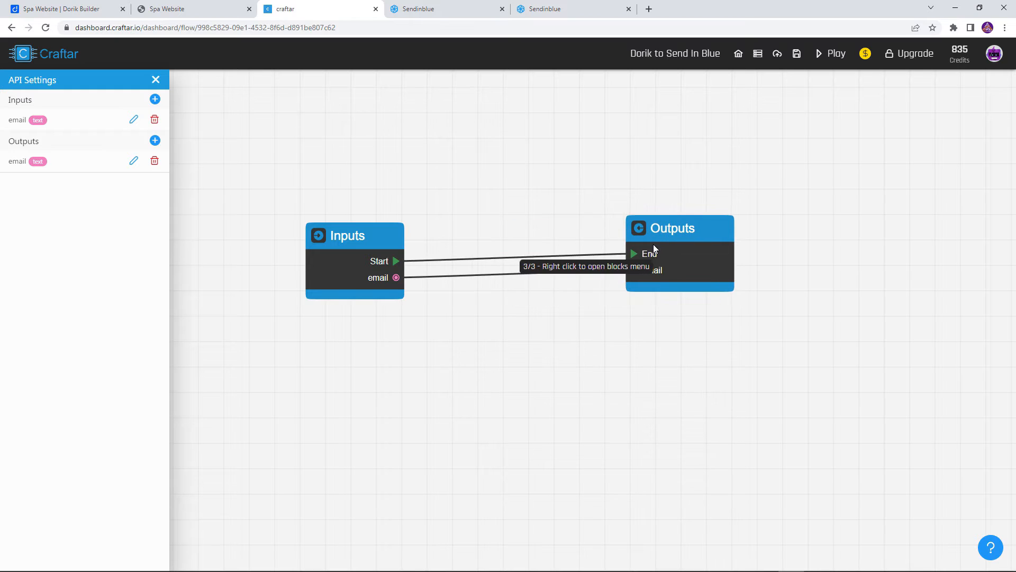
left_click(499, 257)
left_click(508, 275)
left_click_drag(659, 257, 689, 269)
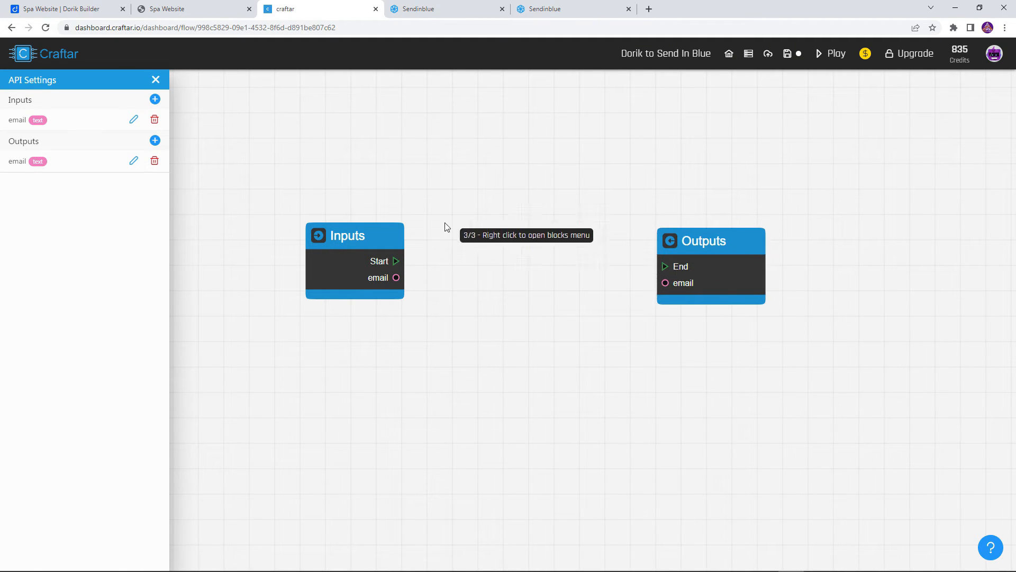
Search the blocks for sendin and add Create a contact in SendInBlue between Inputs and Outputs
right_click(446, 226)
type("sendin")
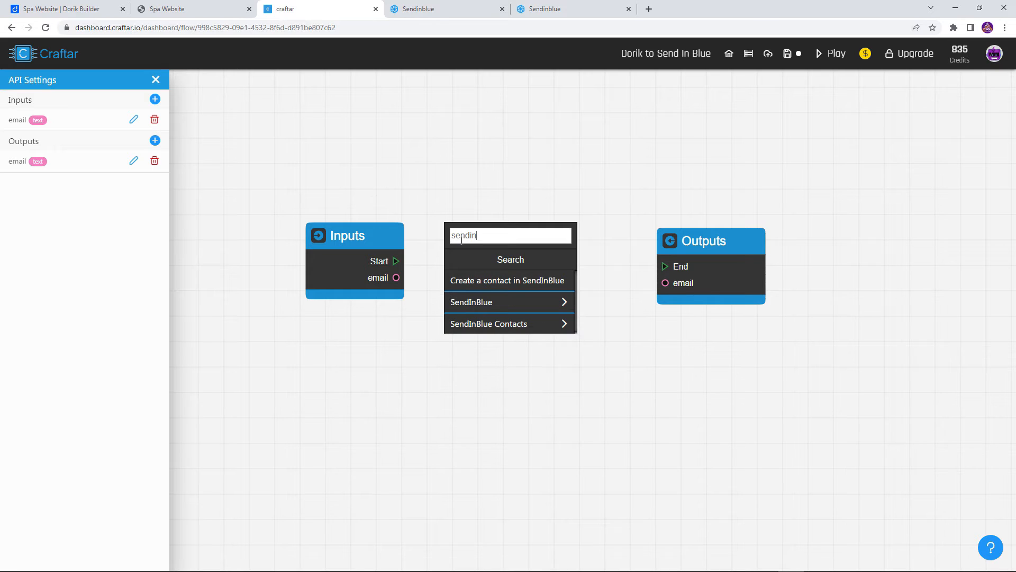
left_click(489, 304)
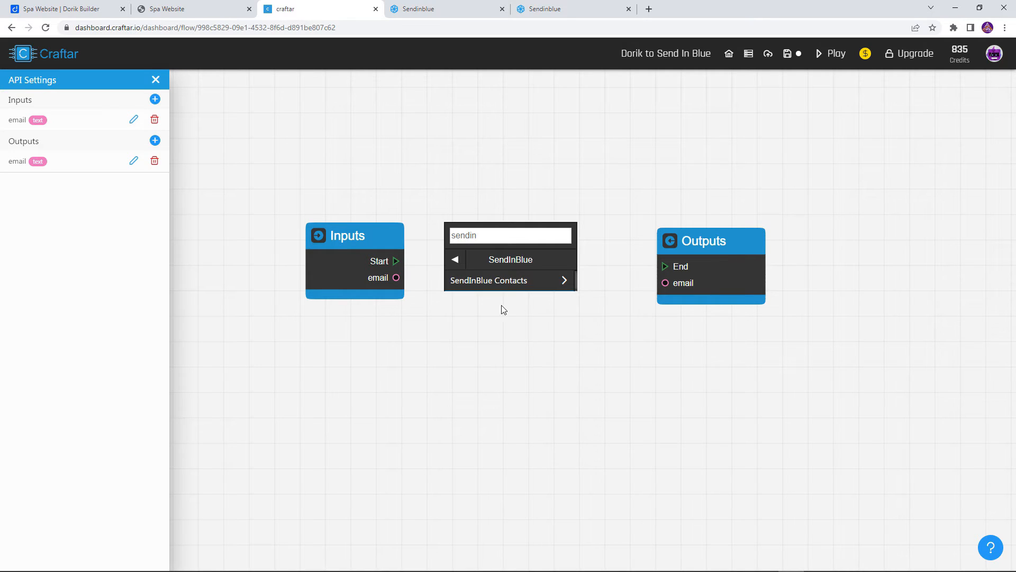
left_click(510, 286)
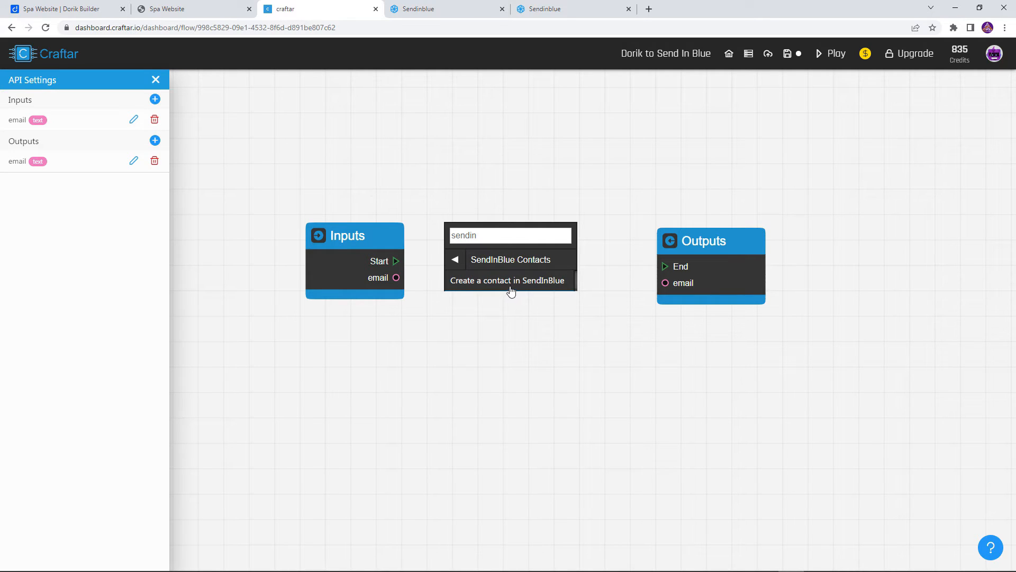
left_click(510, 281)
Space the Inputs and Outputs blocks around the contact block, connecting Start to enter, email to email, and exit to End
left_click_drag(702, 261, 770, 242)
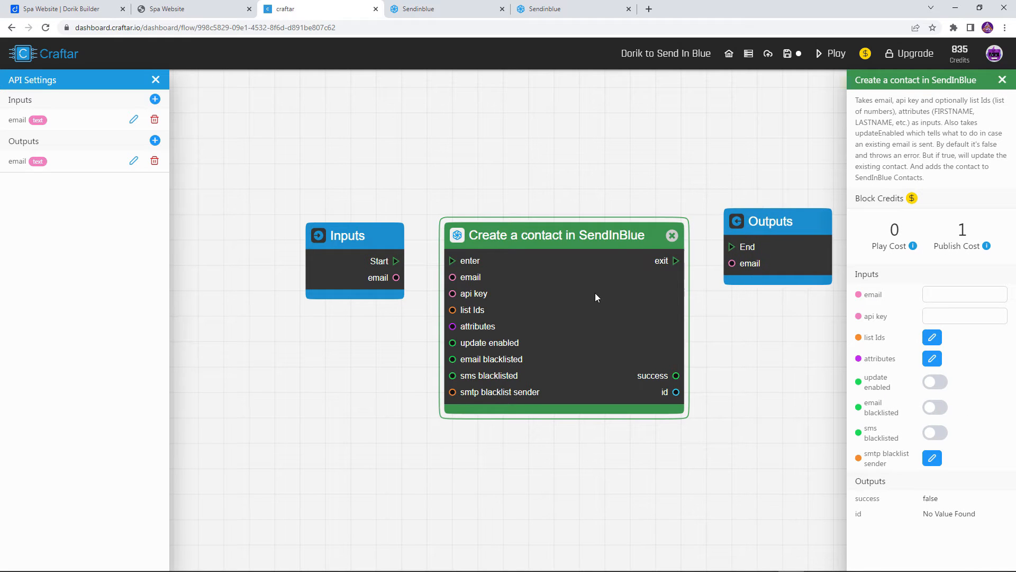
left_click_drag(574, 261, 572, 249)
left_click_drag(770, 244, 763, 259)
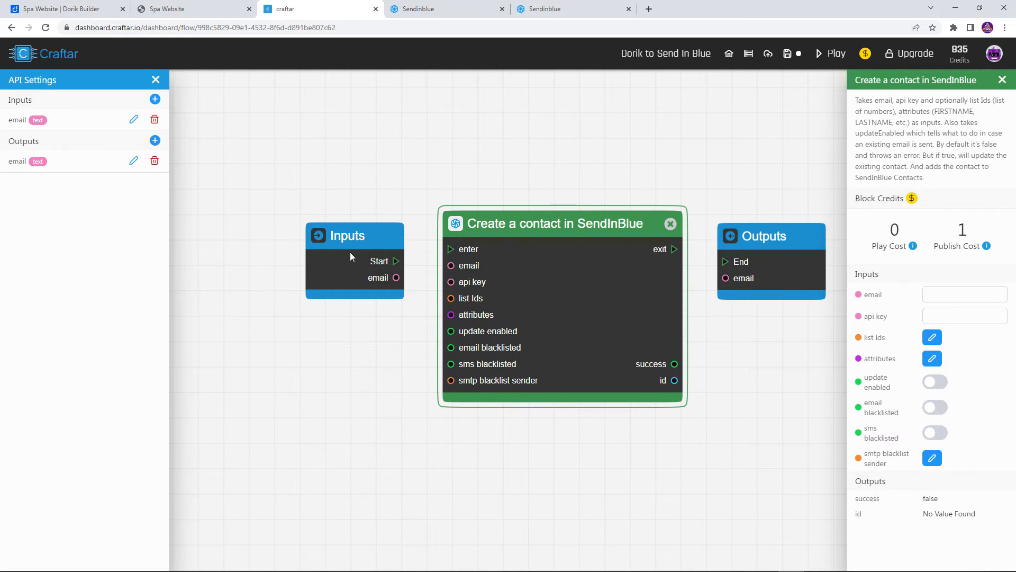
left_click_drag(351, 257, 321, 264)
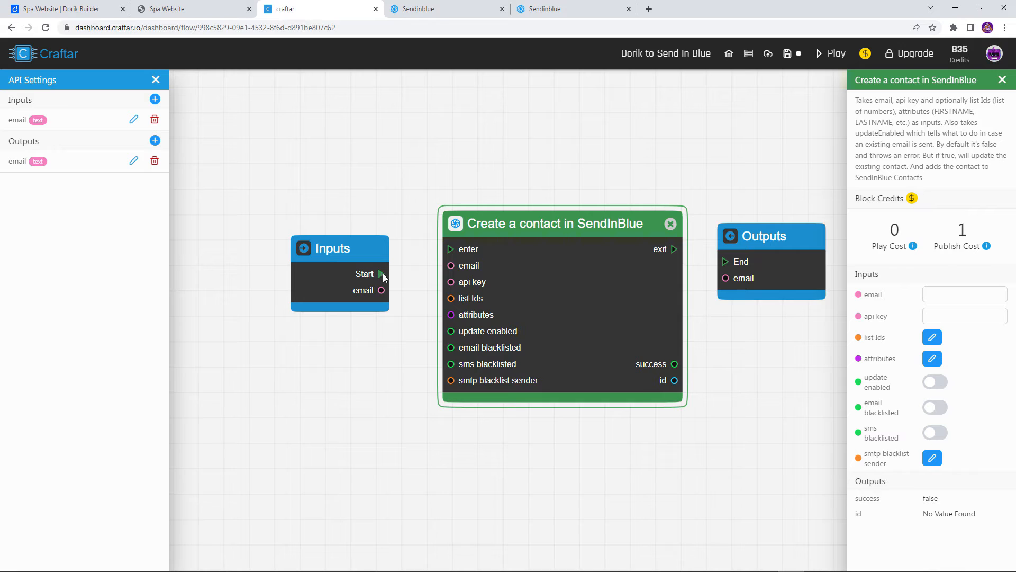
left_click_drag(381, 274, 451, 244)
left_click_drag(383, 293, 453, 267)
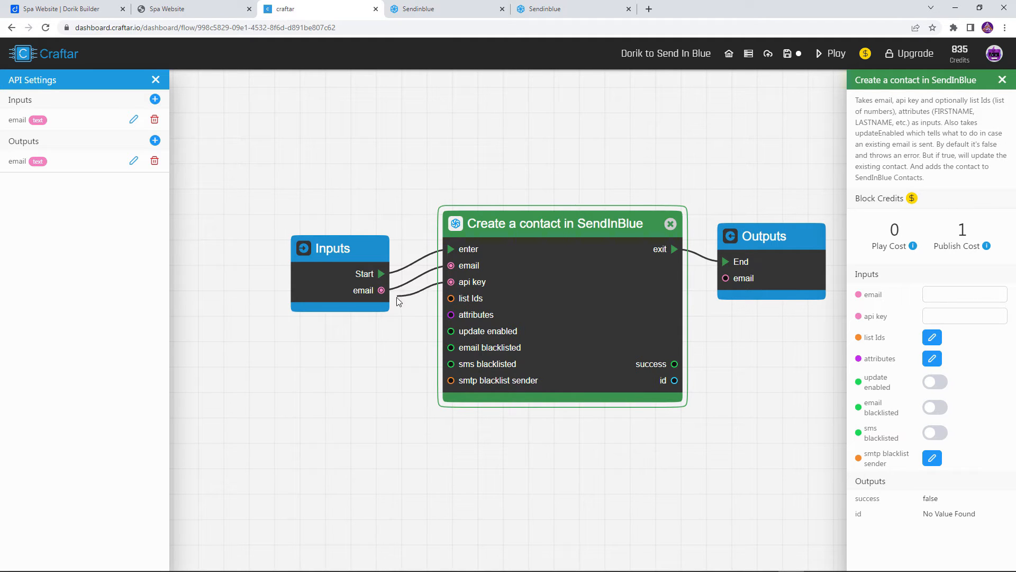
Switch to Sendinblue, generate a new API key named Craftar Dorik in the SMTP & API settings, and copy it
left_click(452, 7)
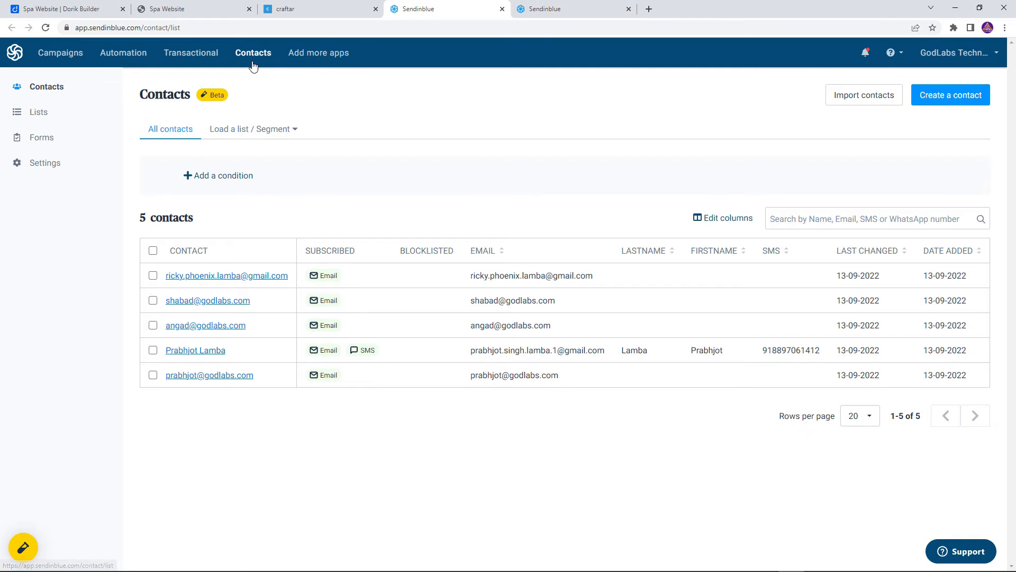
left_click(958, 52)
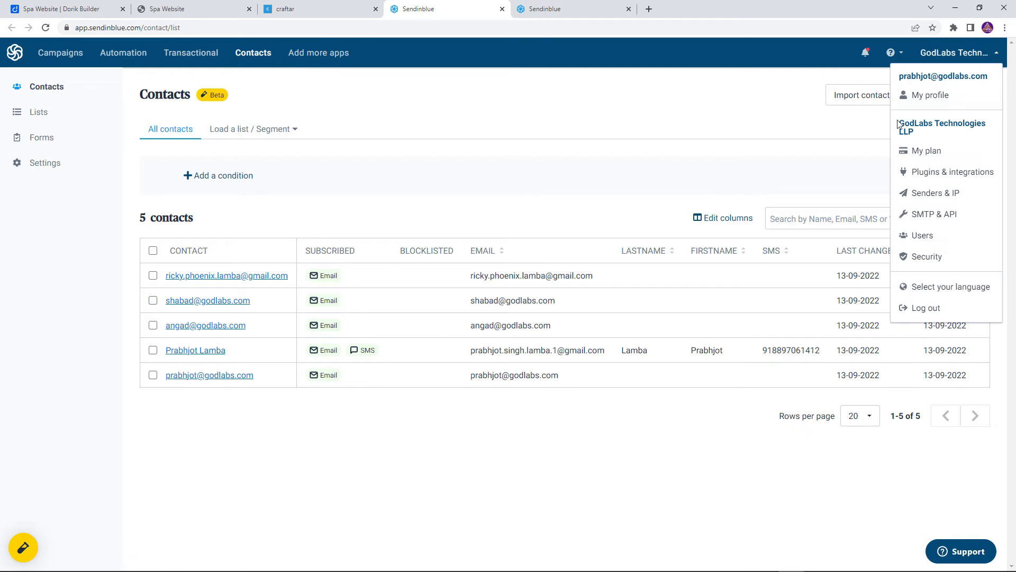
left_click(928, 216)
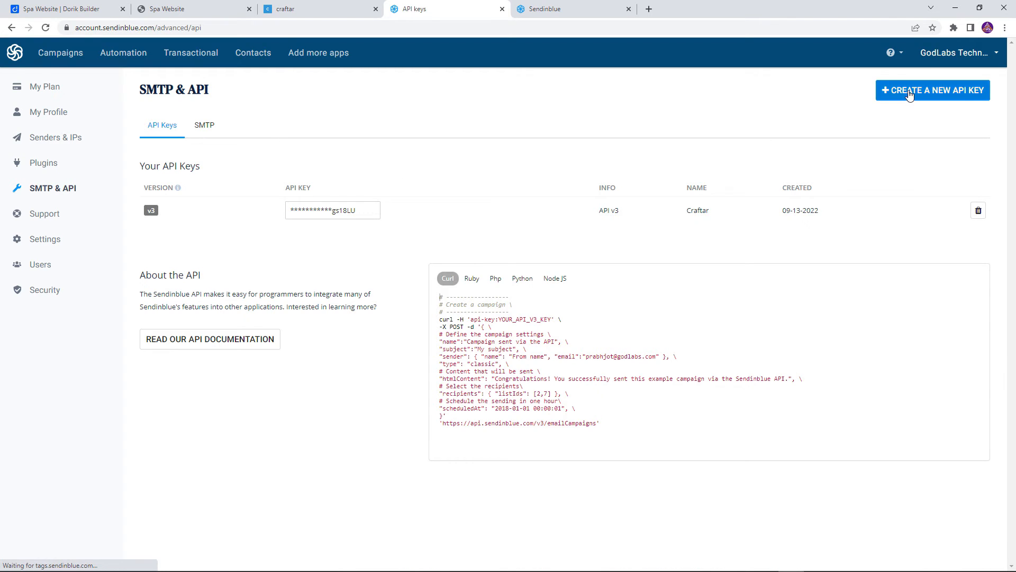
left_click(910, 91)
left_click(411, 122)
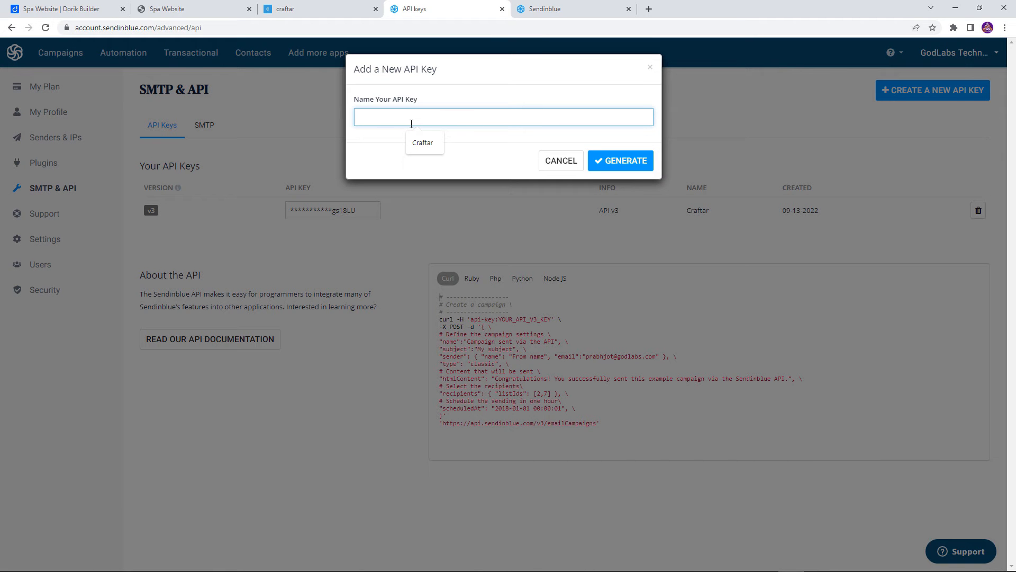
type("Craftar Dorik")
left_click(618, 160)
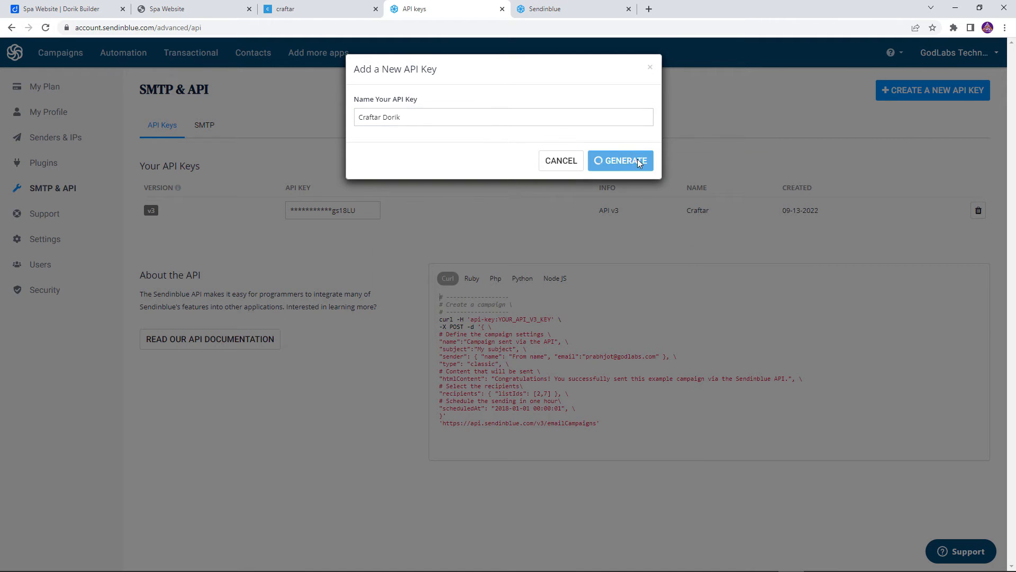
left_click(642, 130)
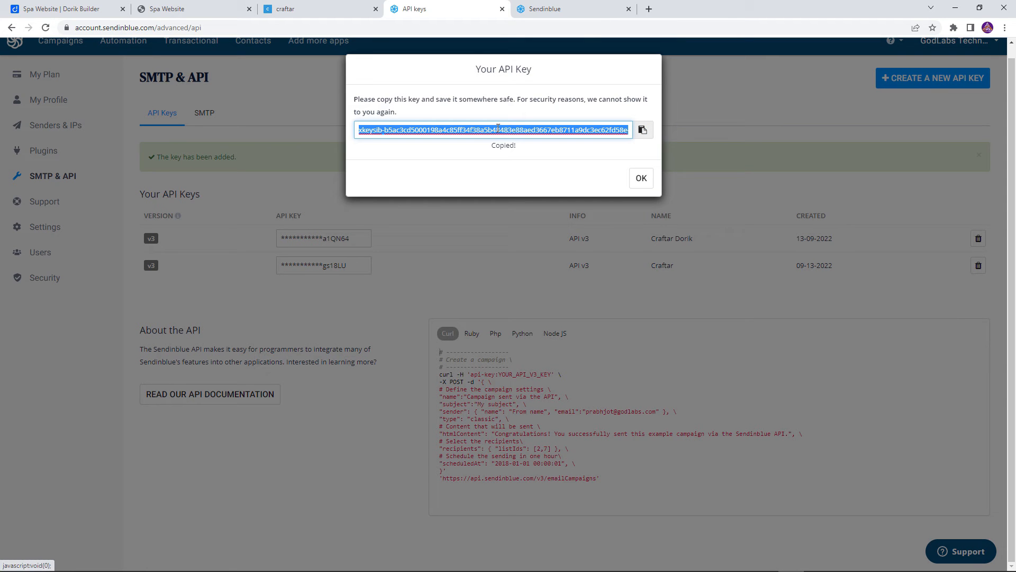
left_click(652, 183)
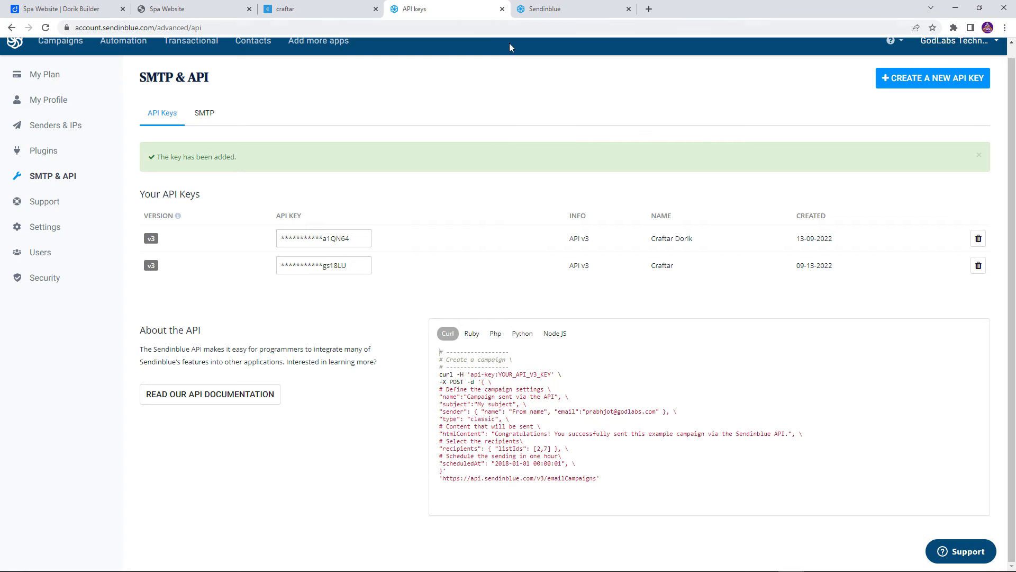
Switch to Craftar and paste the Sendinblue API key into the contact block's api key input
left_click(296, 11)
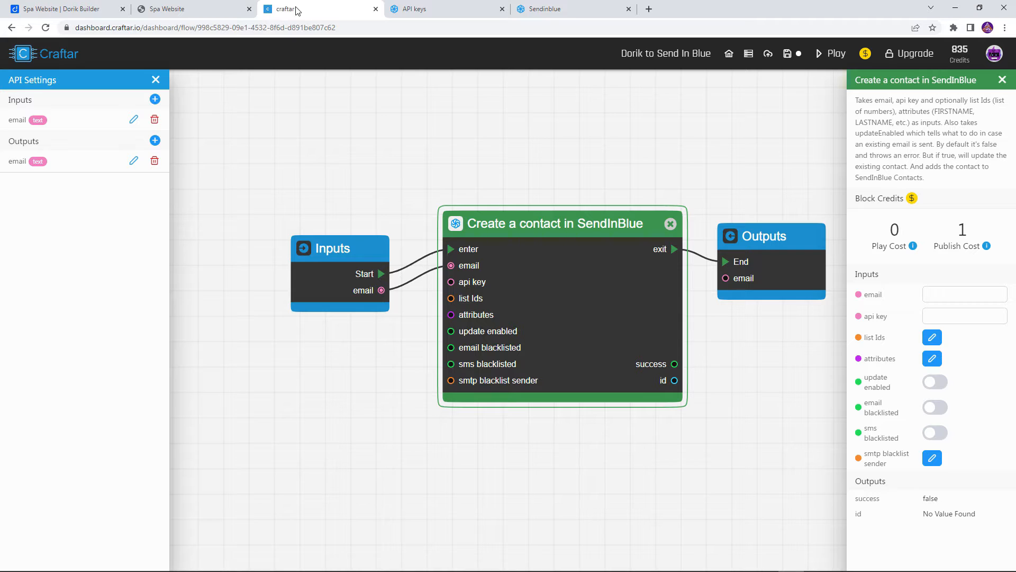
key("ctrl+v")
left_click(930, 282)
left_click_drag(941, 317, 953, 324)
left_click(975, 323)
left_click(369, 333)
Switch to Sendinblue and open the Contacts list
left_click(491, 19)
scroll(238, 95, "up", 1)
left_click(247, 64)
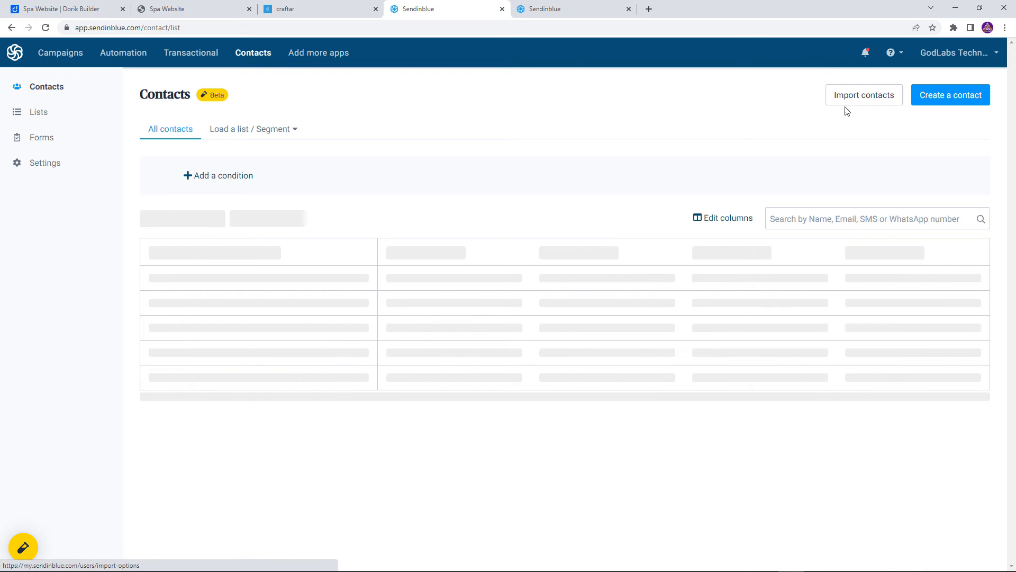
Create an empty contact list named Craftar and select the list ID at the end of its web address
left_click(251, 137)
left_click(251, 137)
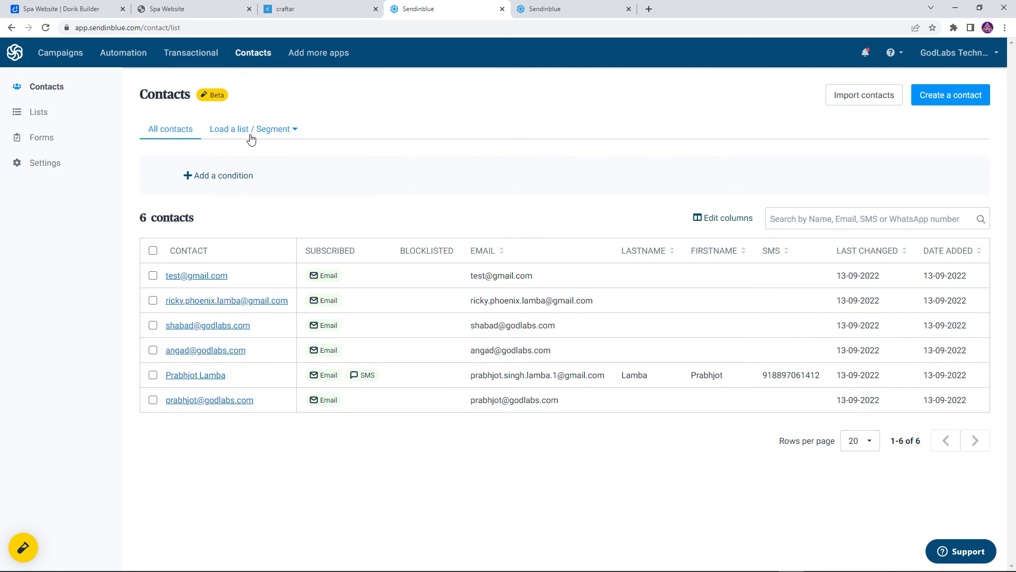
left_click(16, 115)
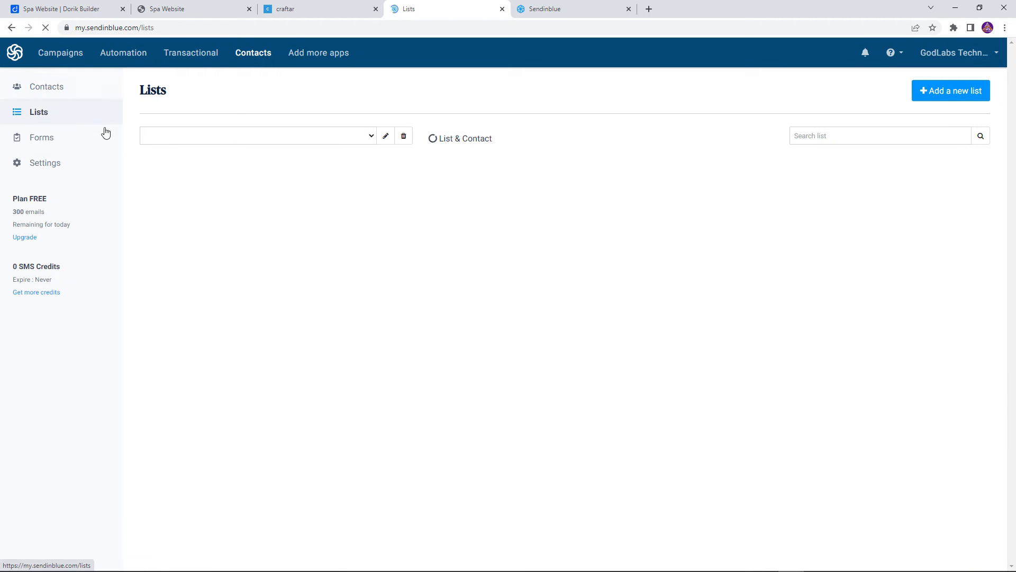
left_click(963, 95)
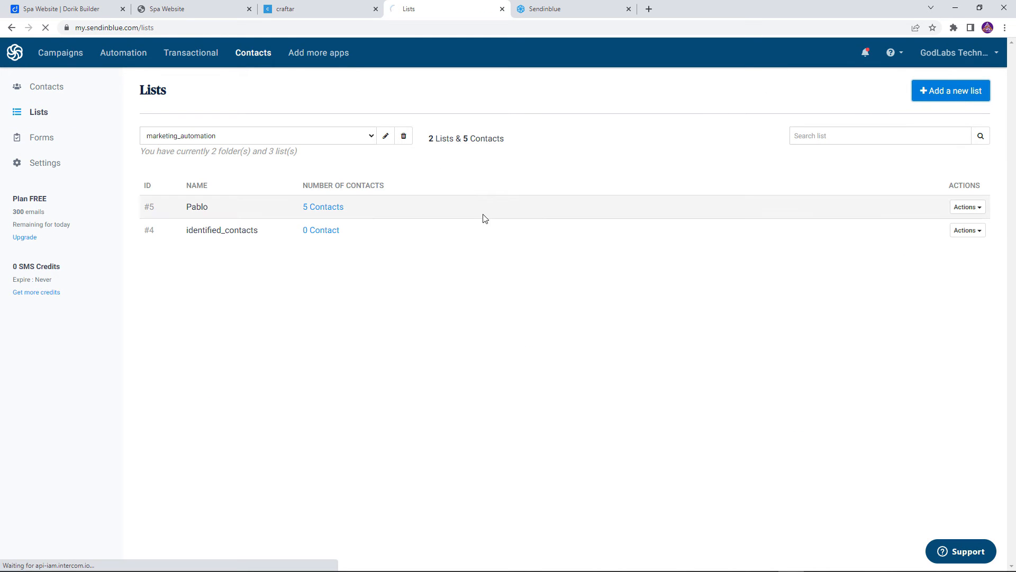
left_click(164, 179)
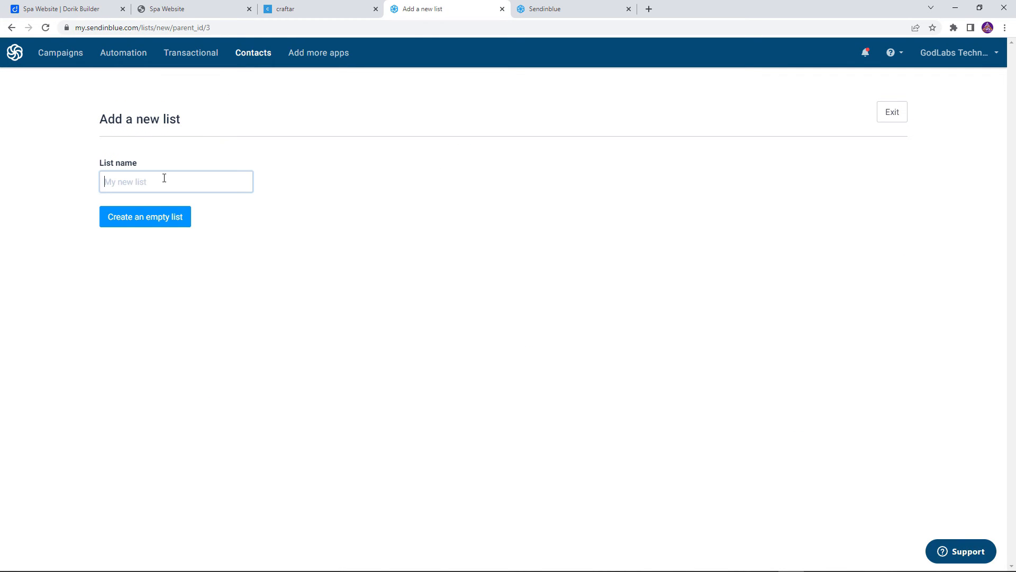
type("Craftar")
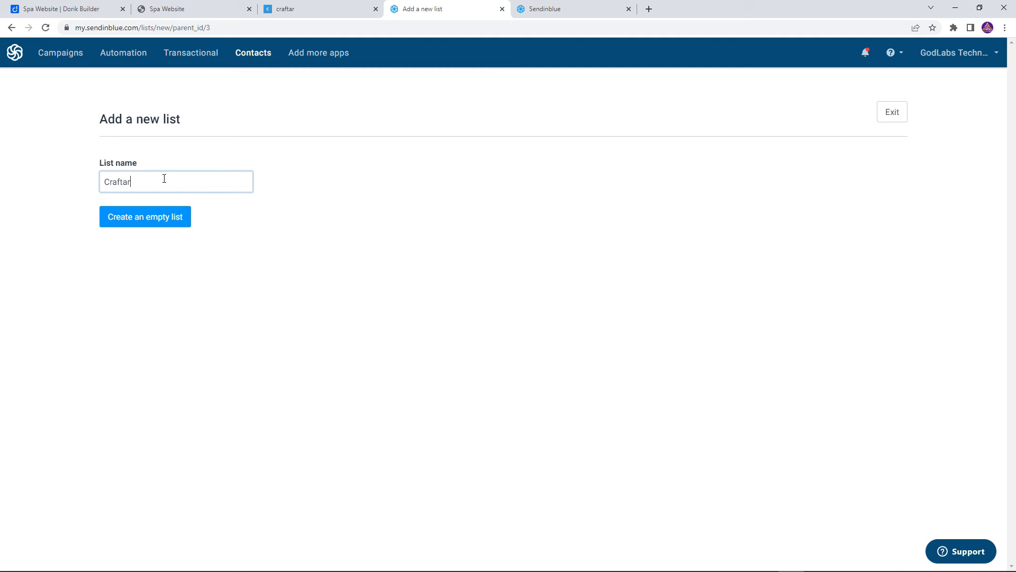
left_click(154, 222)
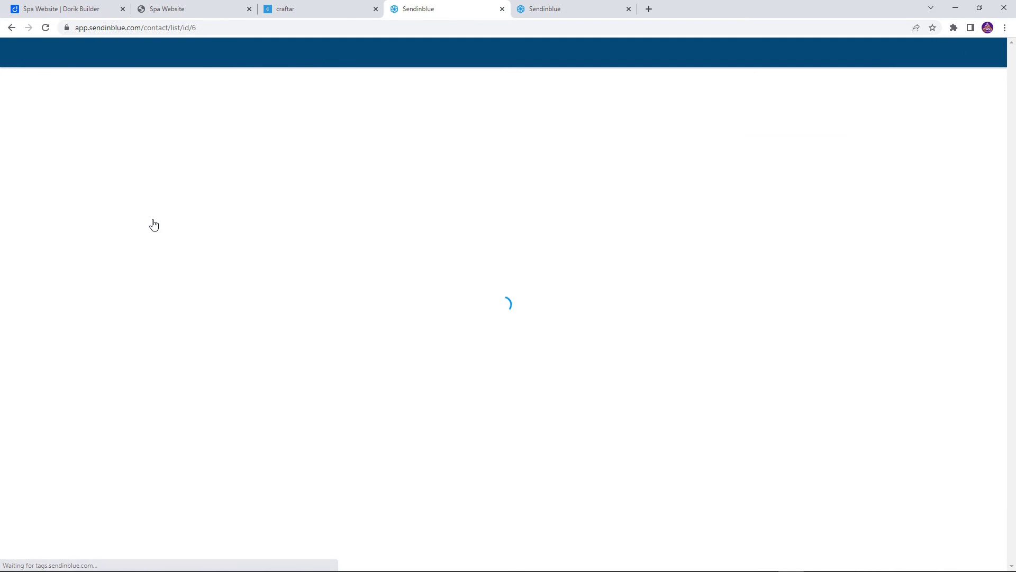
double_click(194, 27)
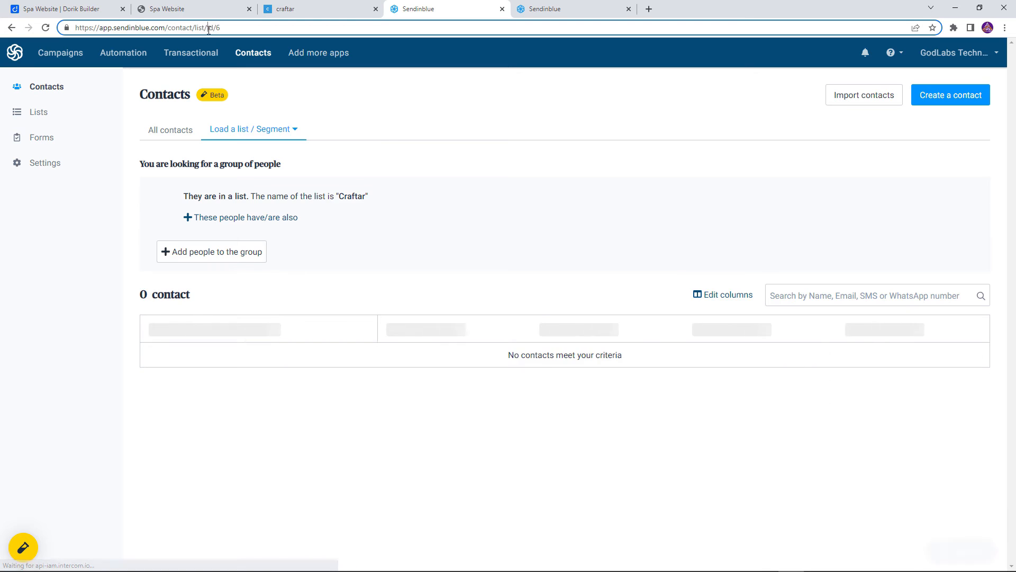
left_click(235, 30)
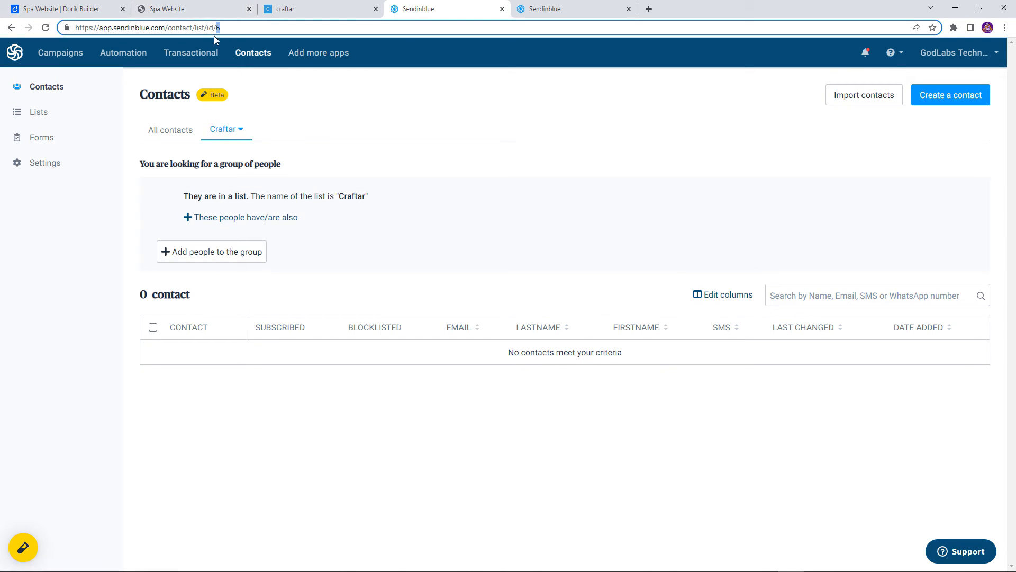
Switch to Craftar, add a Number entry of 6 to the contact block's list Ids, and turn on update enabled
left_click(285, 9)
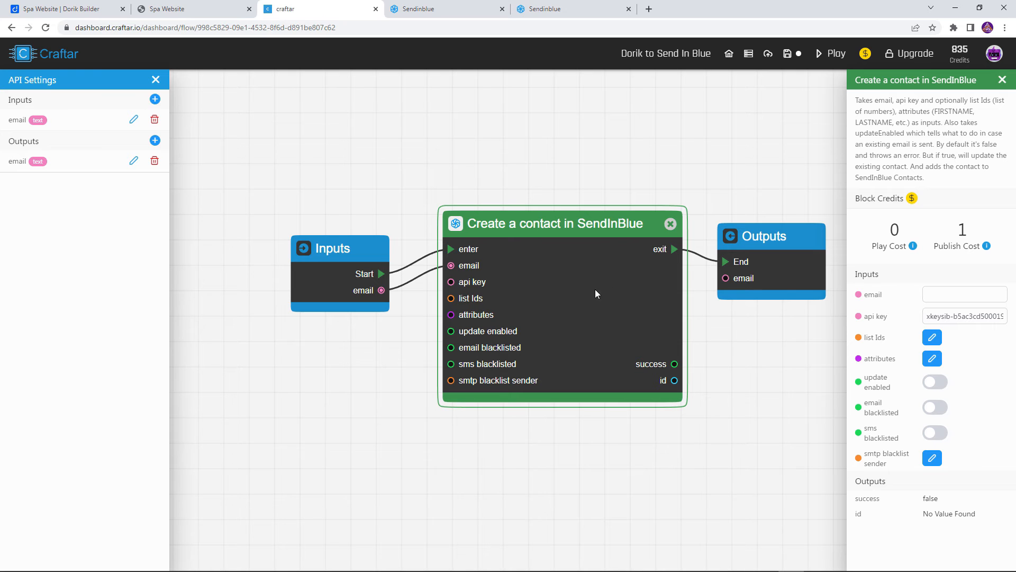
mouse_move(446, 299)
left_mouse_down()
mouse_move(395, 309)
mouse_move(438, 302)
left_mouse_up()
left_click(932, 338)
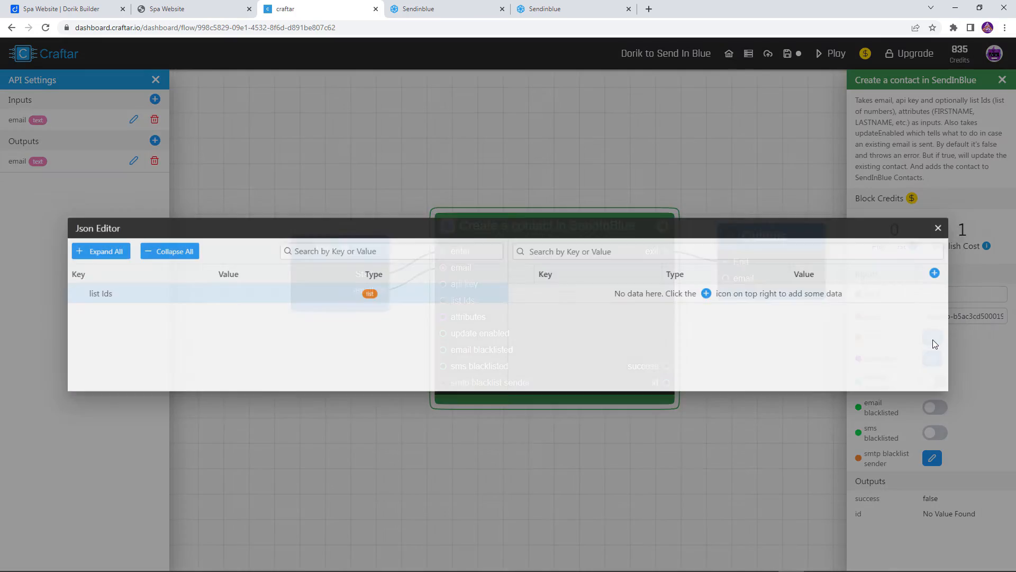
left_click(951, 272)
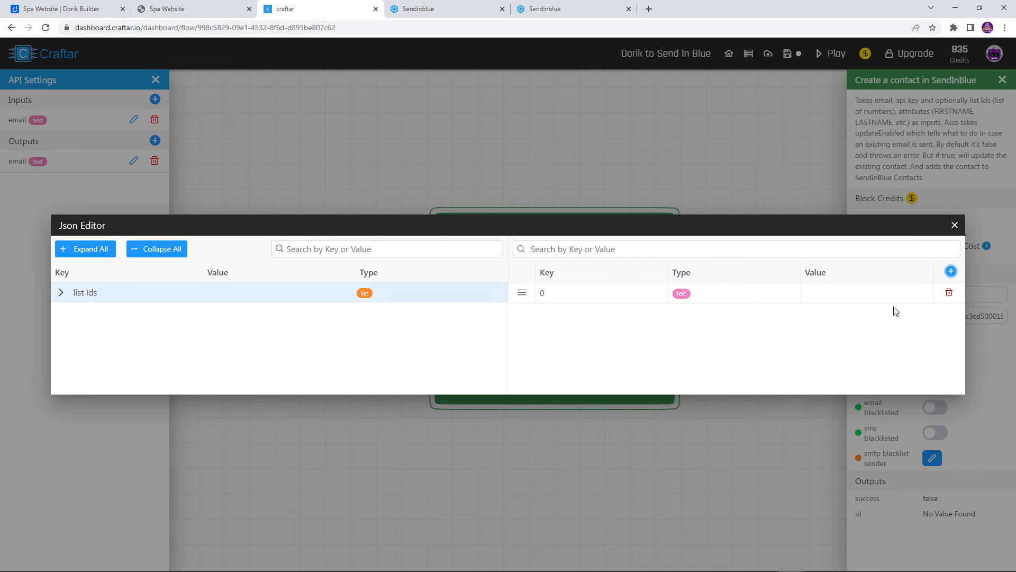
left_click(724, 294)
left_click(690, 292)
left_click(710, 334)
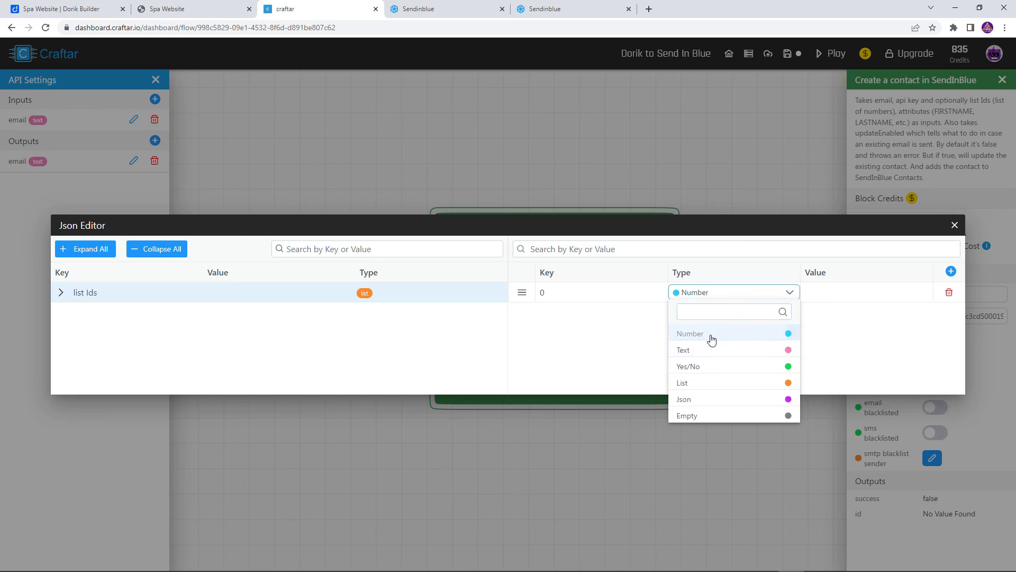
left_click(877, 287)
type("6")
key("Return")
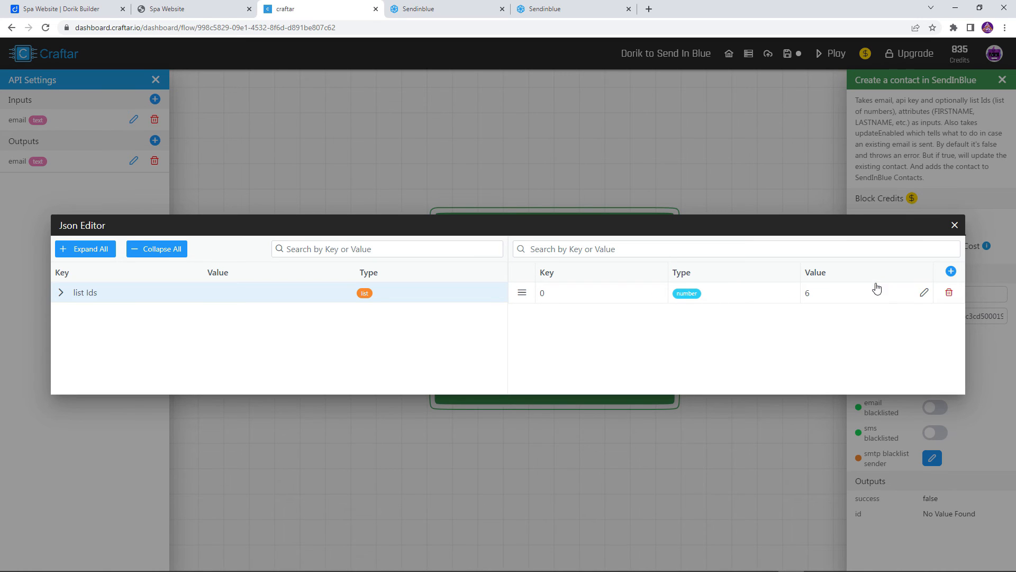
left_click(954, 225)
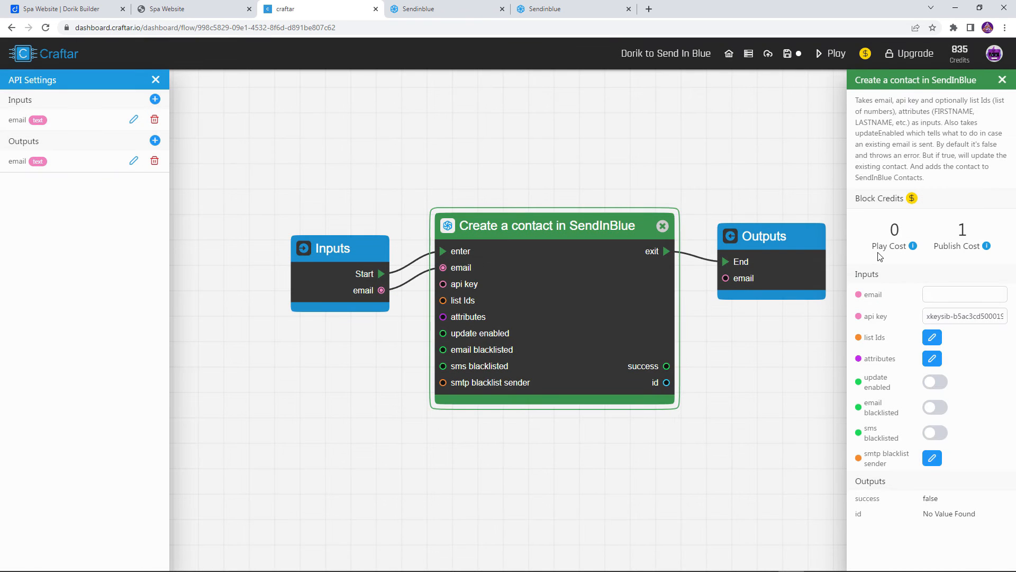
left_click(931, 389)
left_click_drag(697, 372, 637, 373)
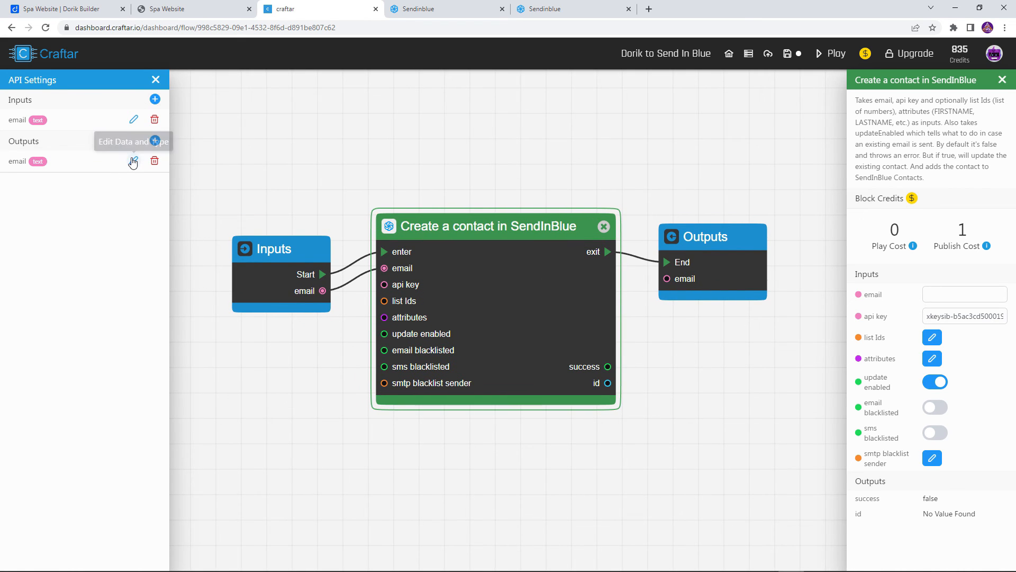
Change the API's email output to a Number named id and connect the contact block's id to it
left_click(133, 160)
left_click(967, 120)
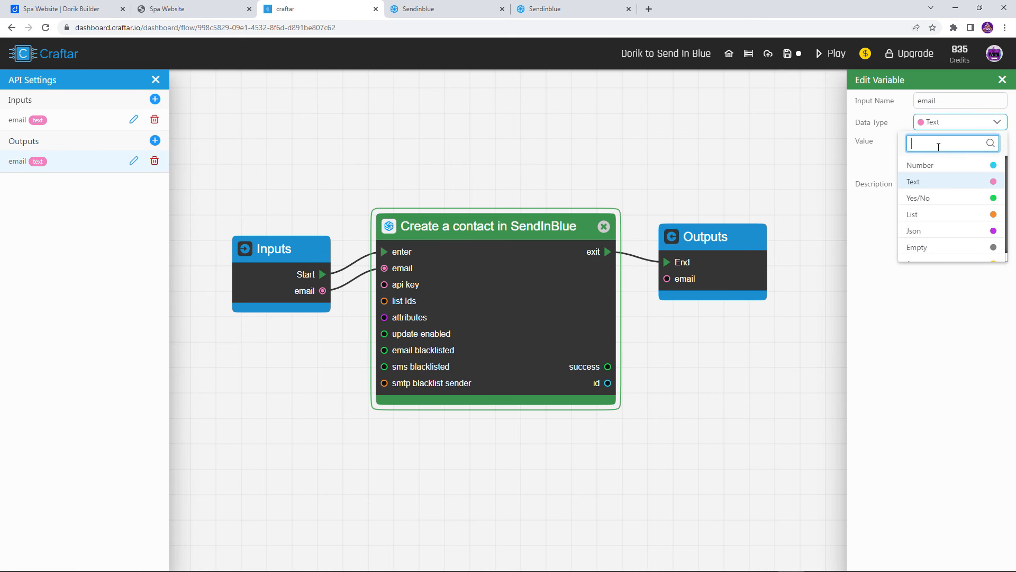
left_click(926, 164)
left_click_drag(952, 100, 894, 91)
type("id")
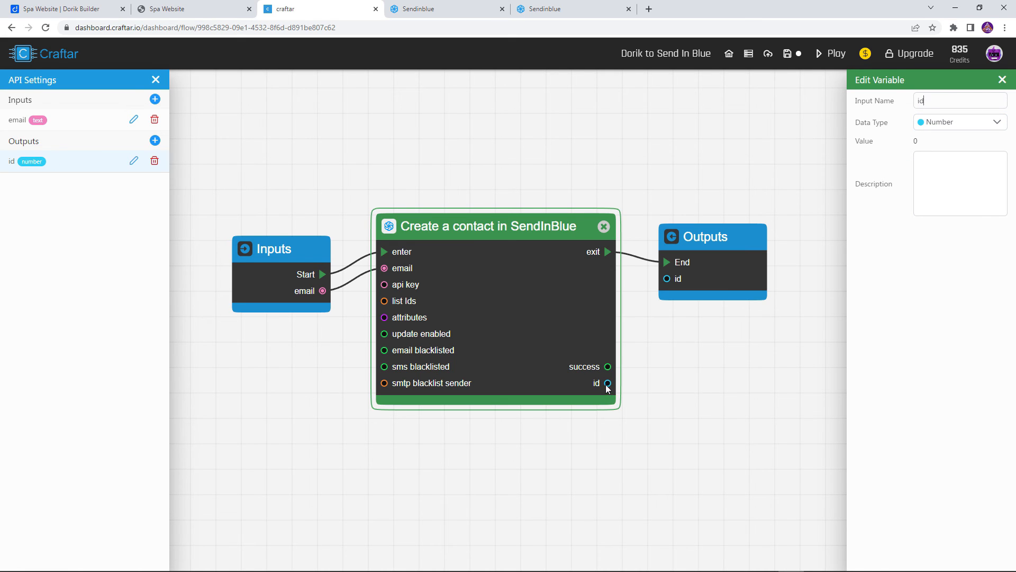
left_click_drag(607, 386, 667, 279)
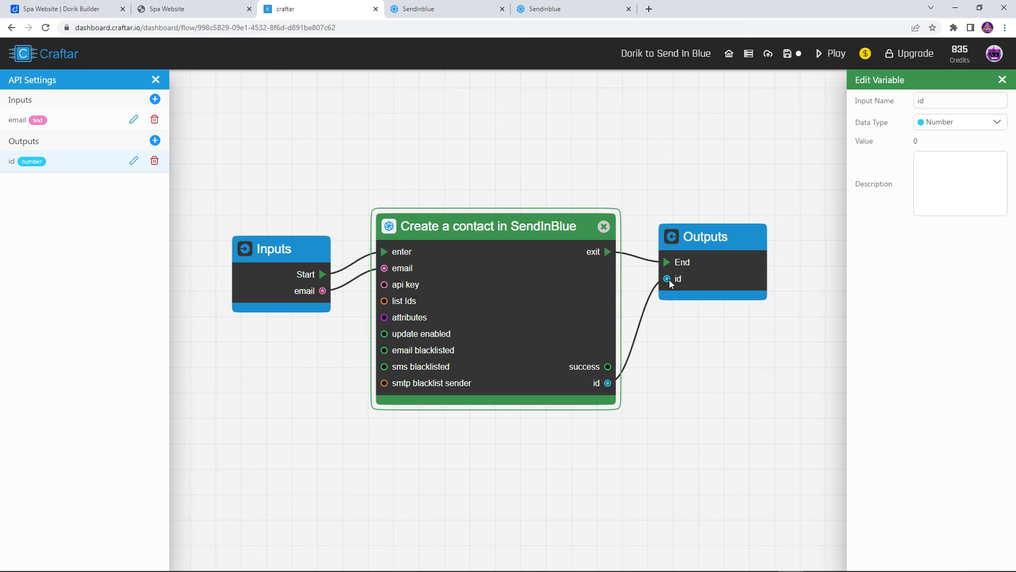
Save the Dorik to Send In Blue API and publish it
left_click(778, 61)
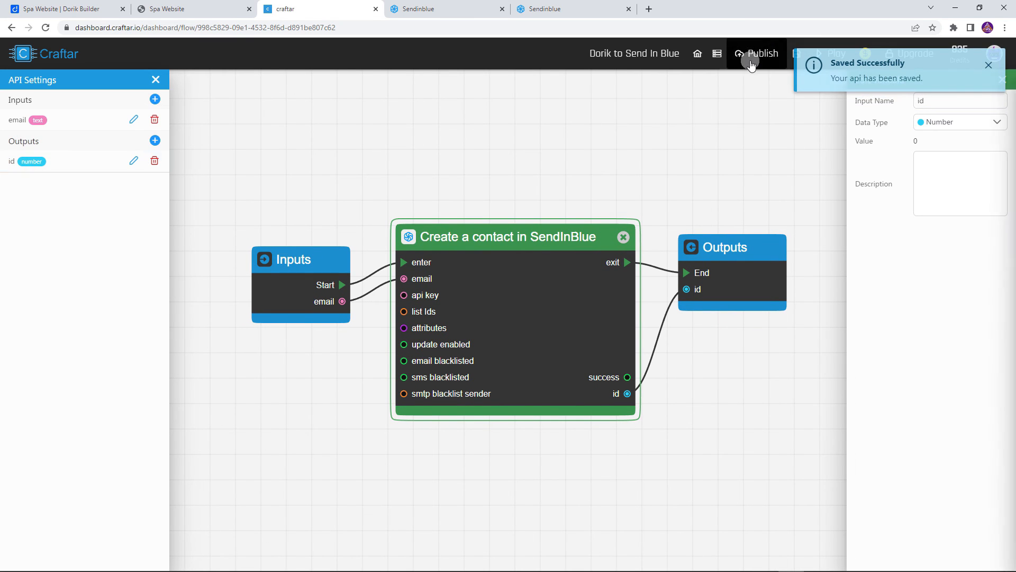
left_click(777, 54)
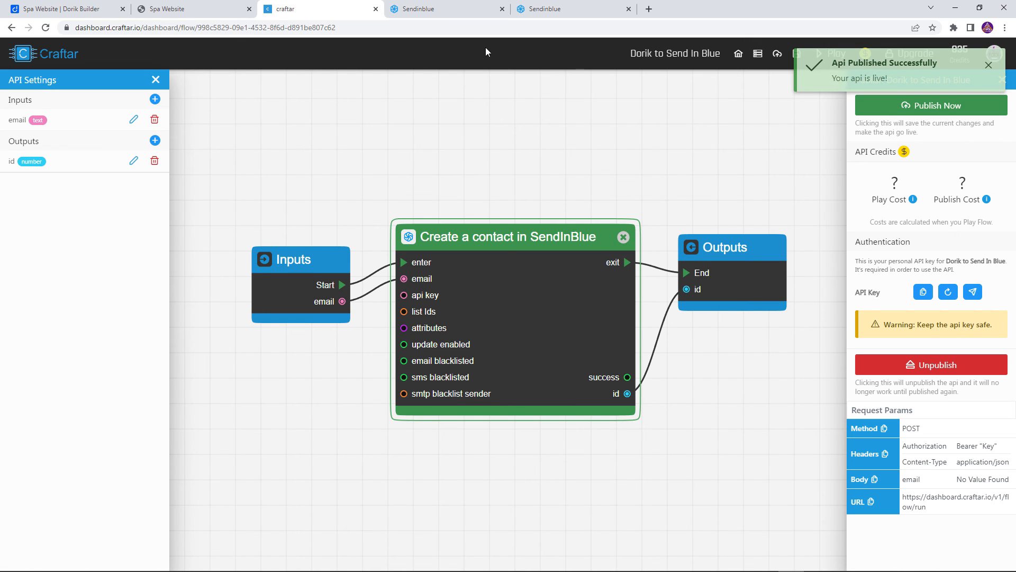
Switch to the published Spa Website and subscribe with a test email address through its subscription form
left_click(152, 4)
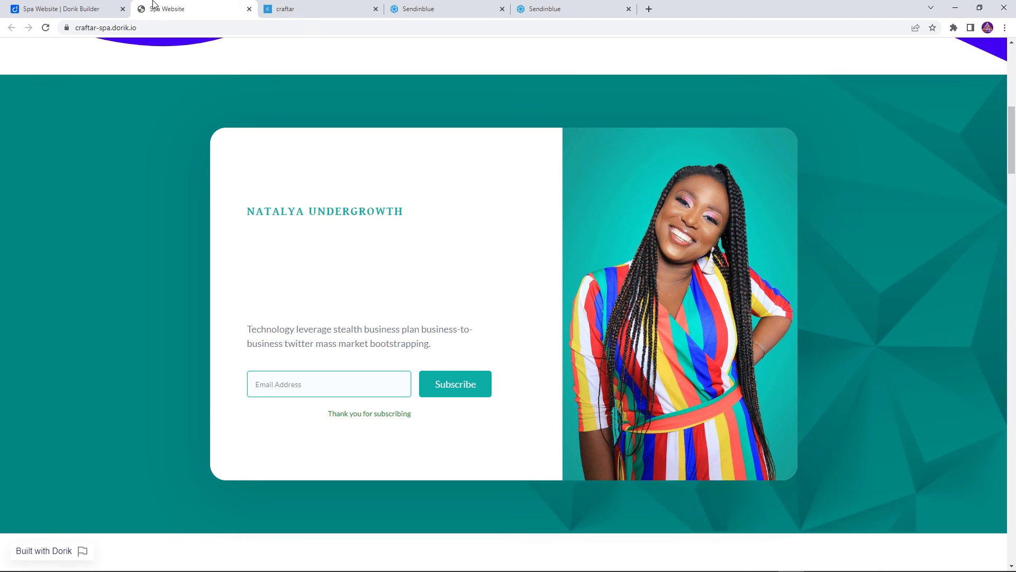
left_click(324, 387)
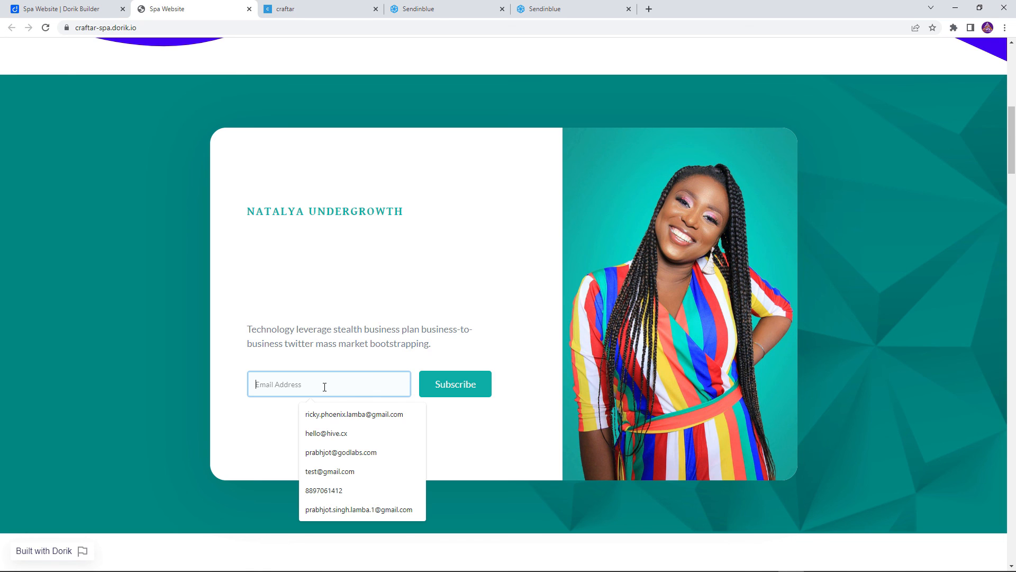
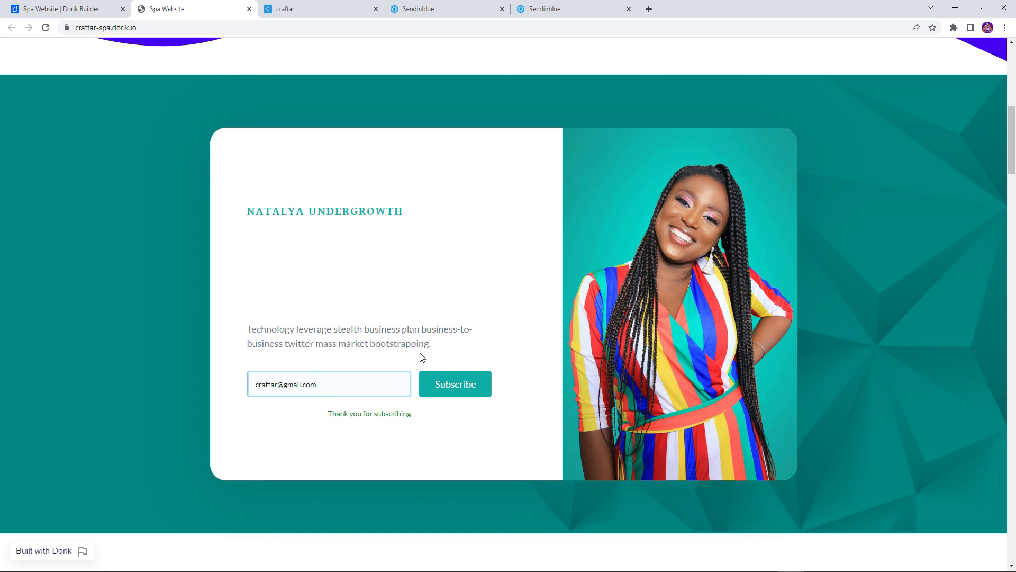
left_click(455, 394)
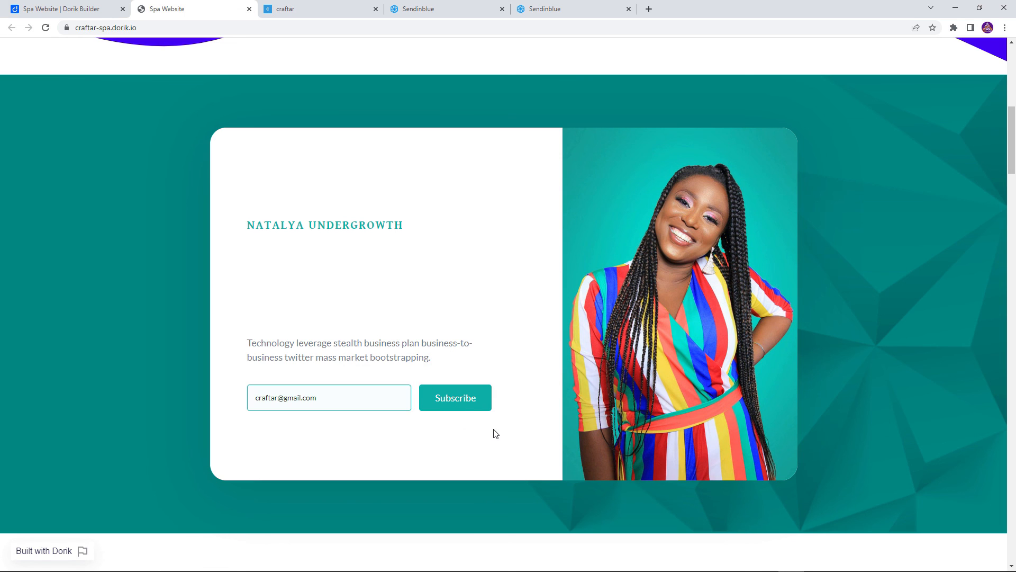
left_click_drag(349, 411, 430, 423)
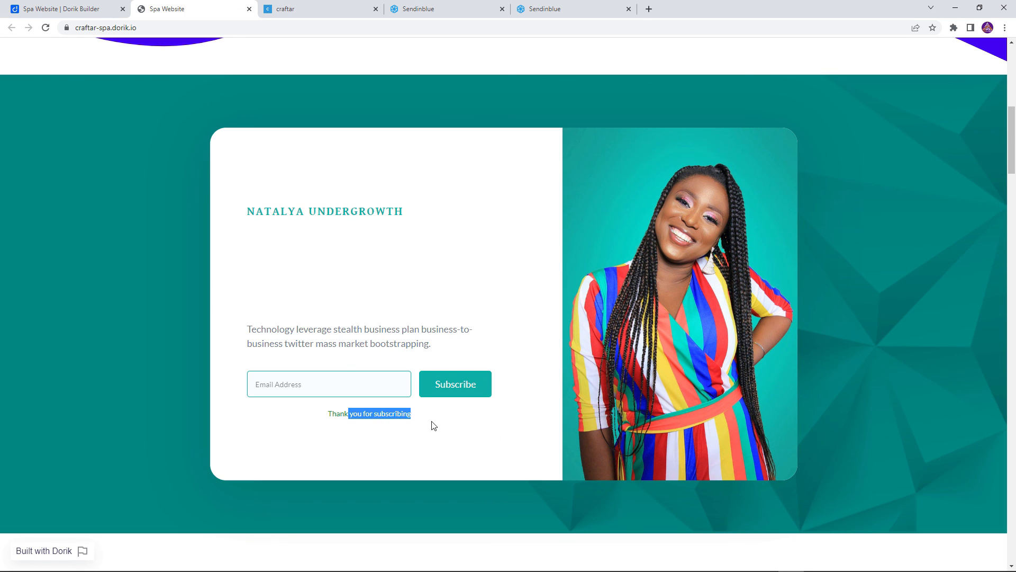
Switch to Sendinblue and reload the Craftar contact list to check for the new subscriber
left_click(499, 9)
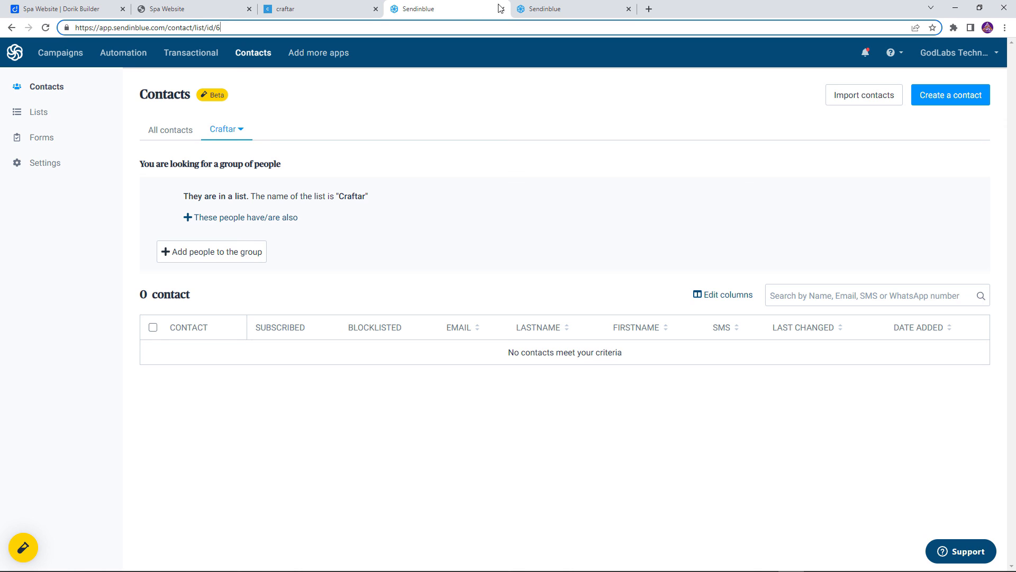
left_click(45, 28)
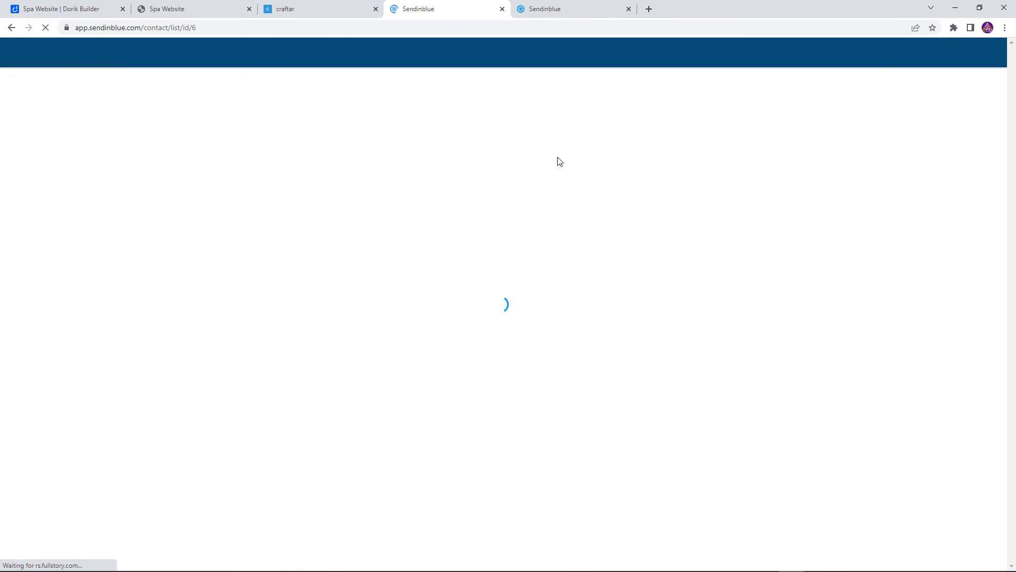